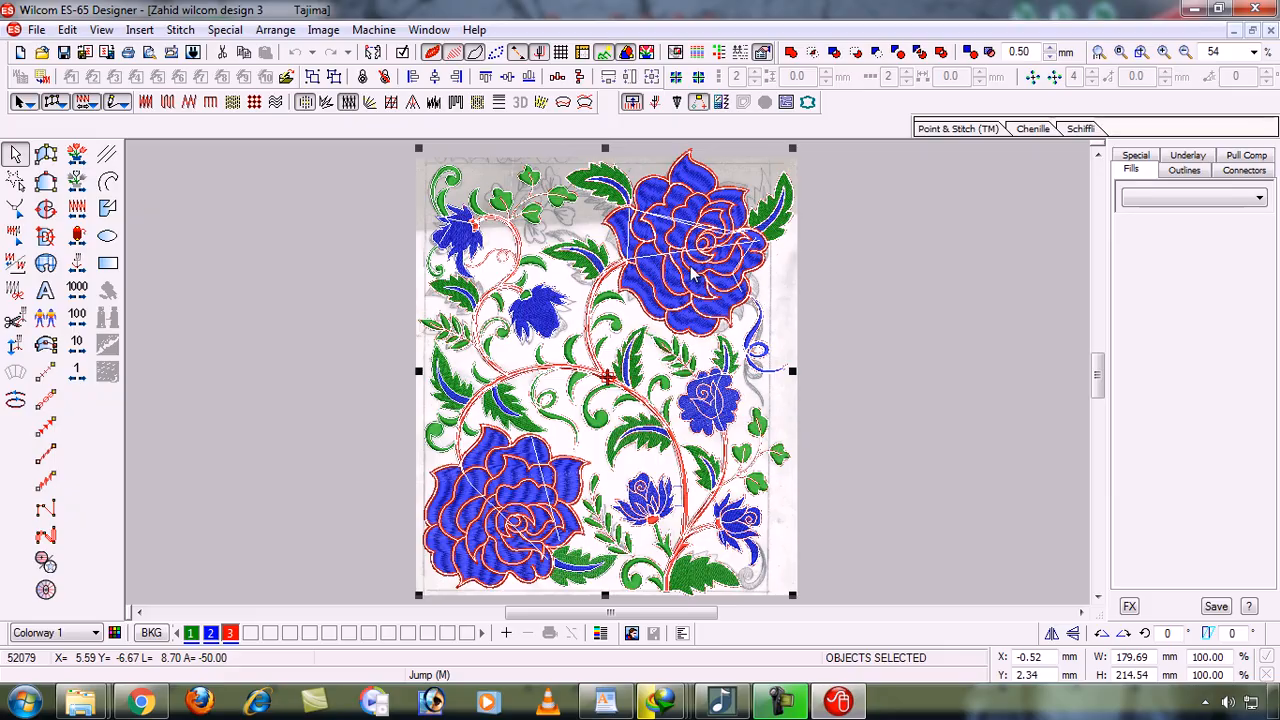
# Move the whole embroidery design off the scanned sketch so that the two sit side by side
pyautogui.moveTo(1071, 263); pyautogui.dragTo(845, 320)
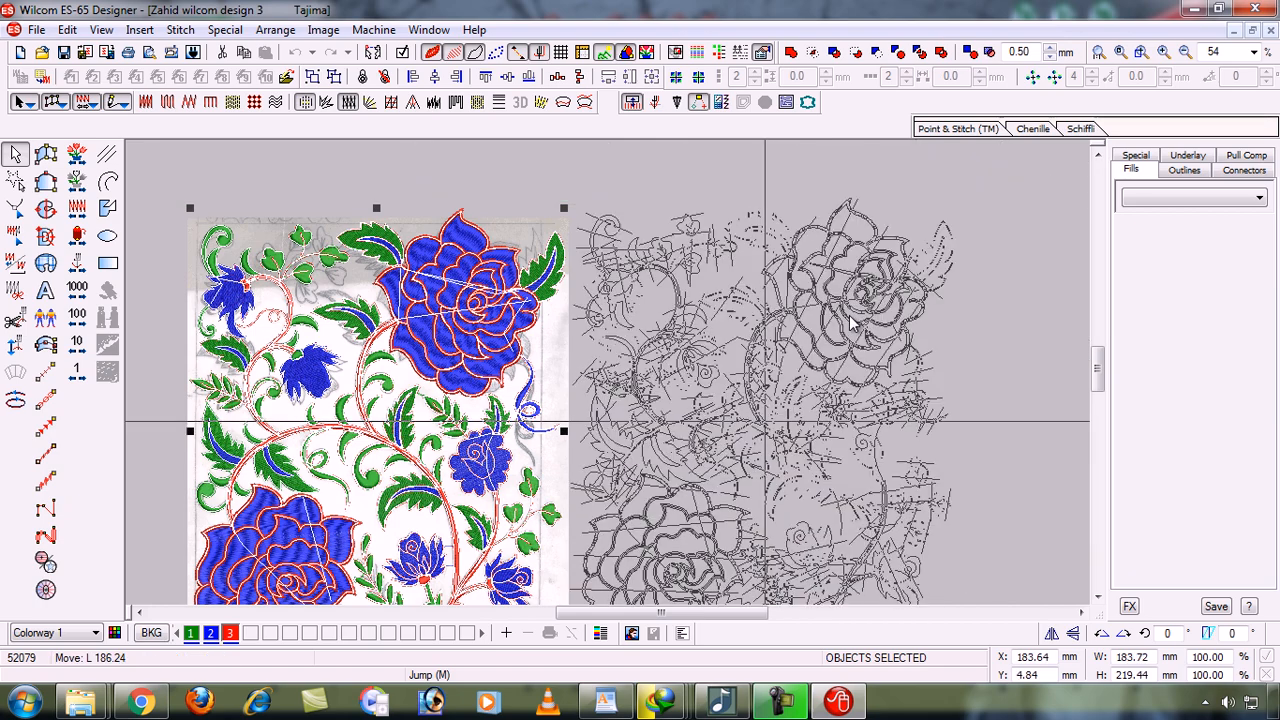
pyautogui.moveTo(974, 331); pyautogui.dragTo(889, 369)
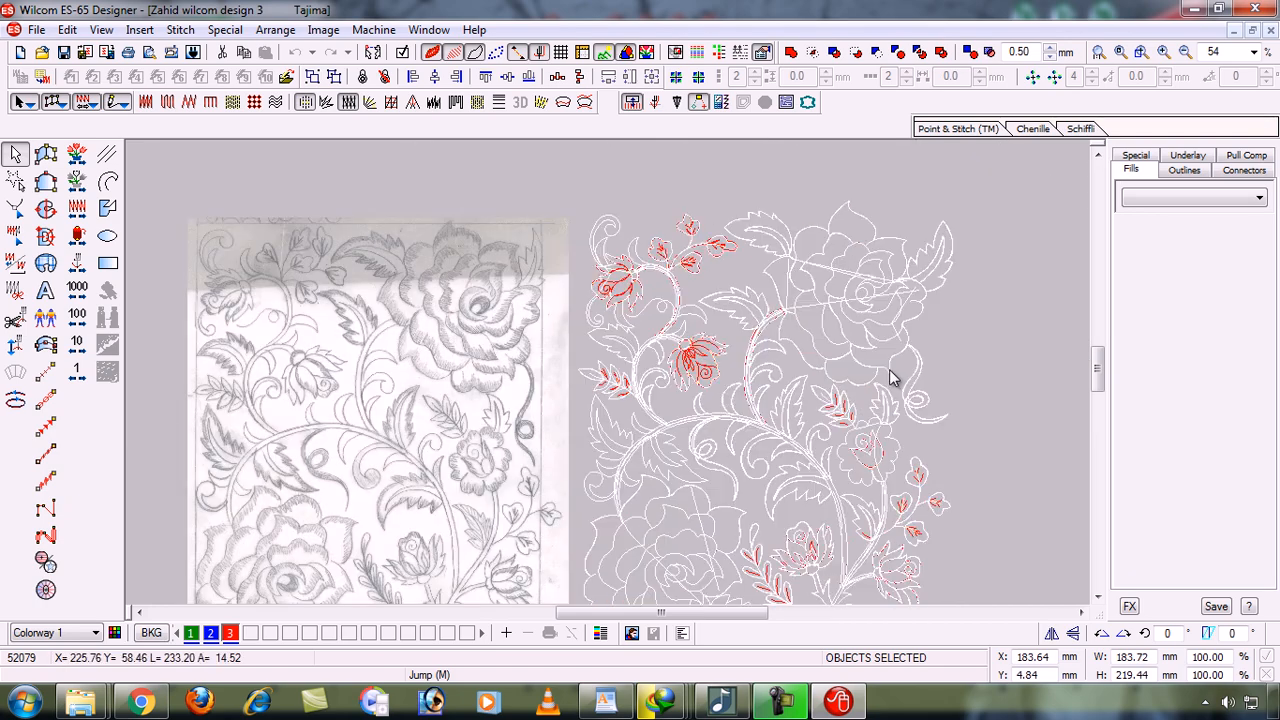
pyautogui.press('0')
pyautogui.click(1046, 446)
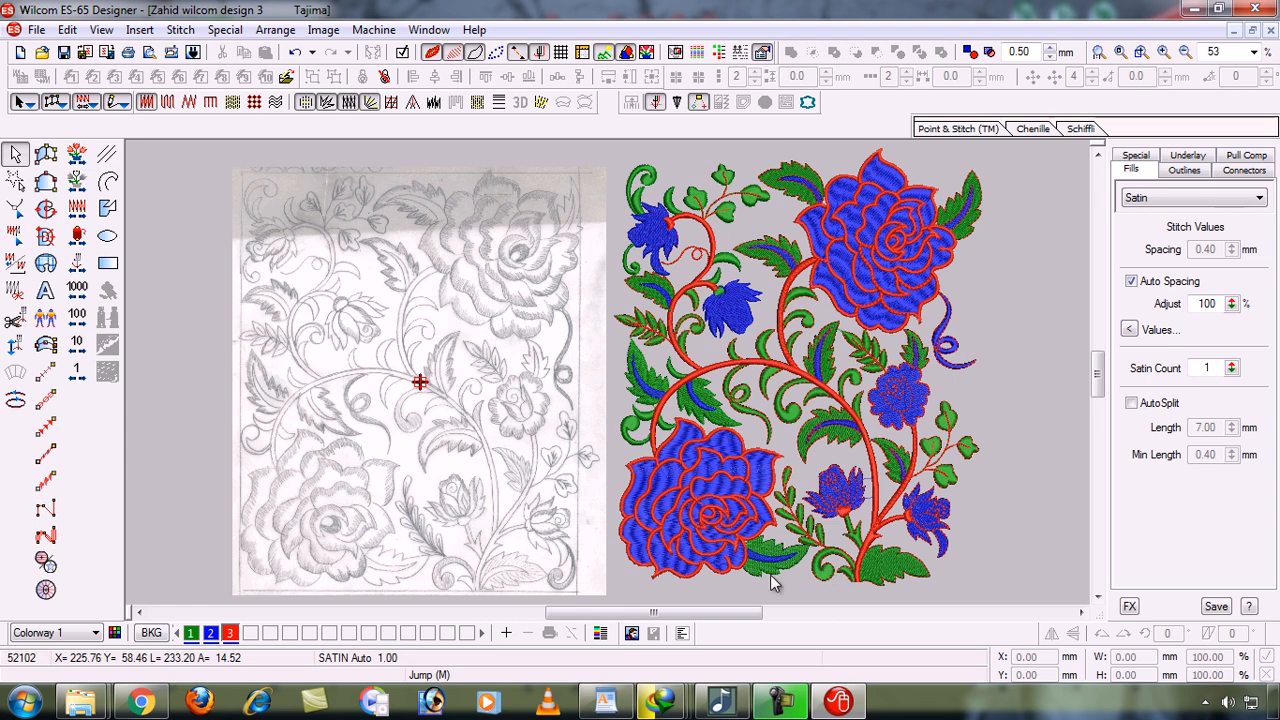
# Examine the leafy sprig beside the lower rose in the pencil sketch and in the stitched design
pyautogui.press('b')
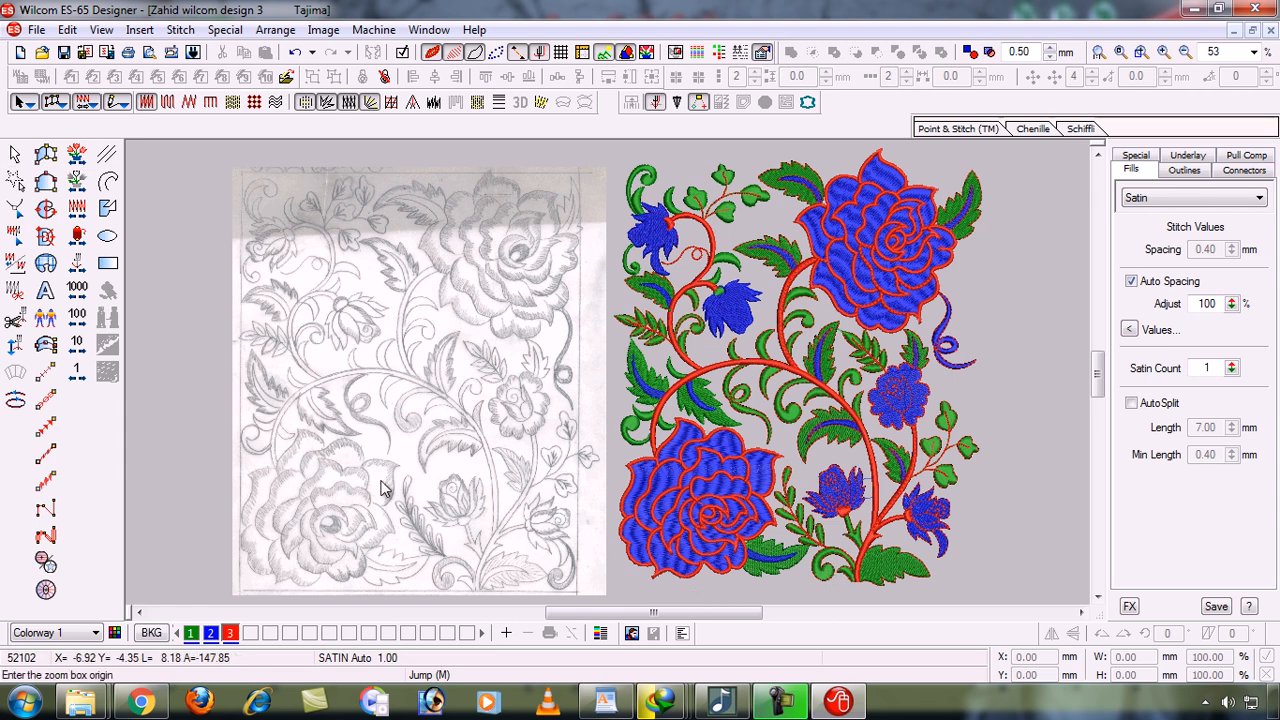
pyautogui.moveTo(381, 489); pyautogui.dragTo(460, 567)
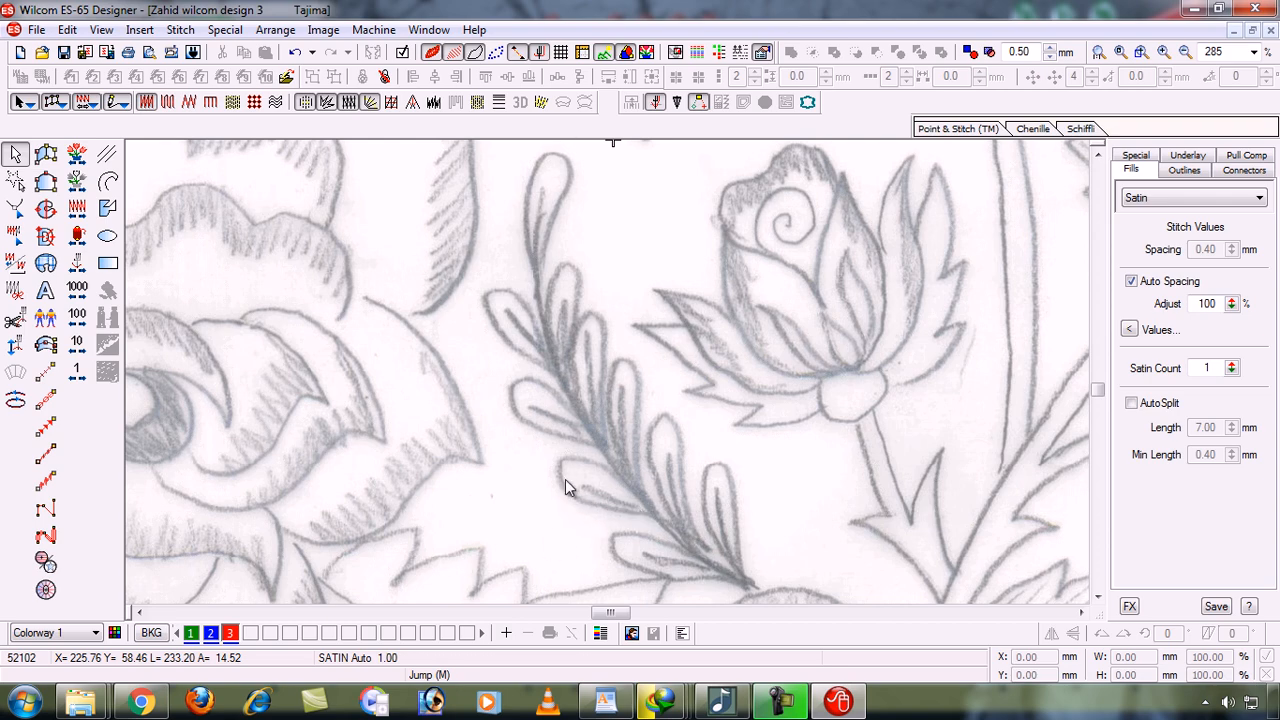
pyautogui.hotkey('shift', 'z')
pyautogui.hotkey('shift', 'z')
pyautogui.hotkey('shift', 'z')
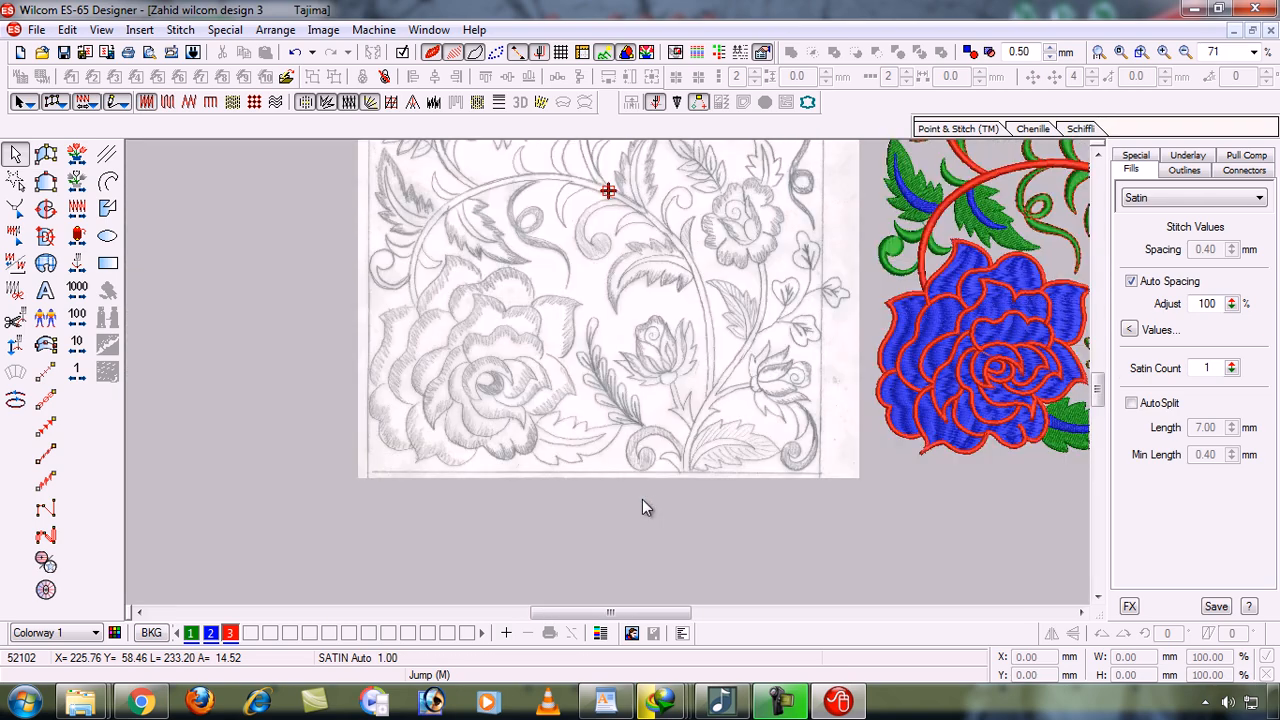
pyautogui.press('0')
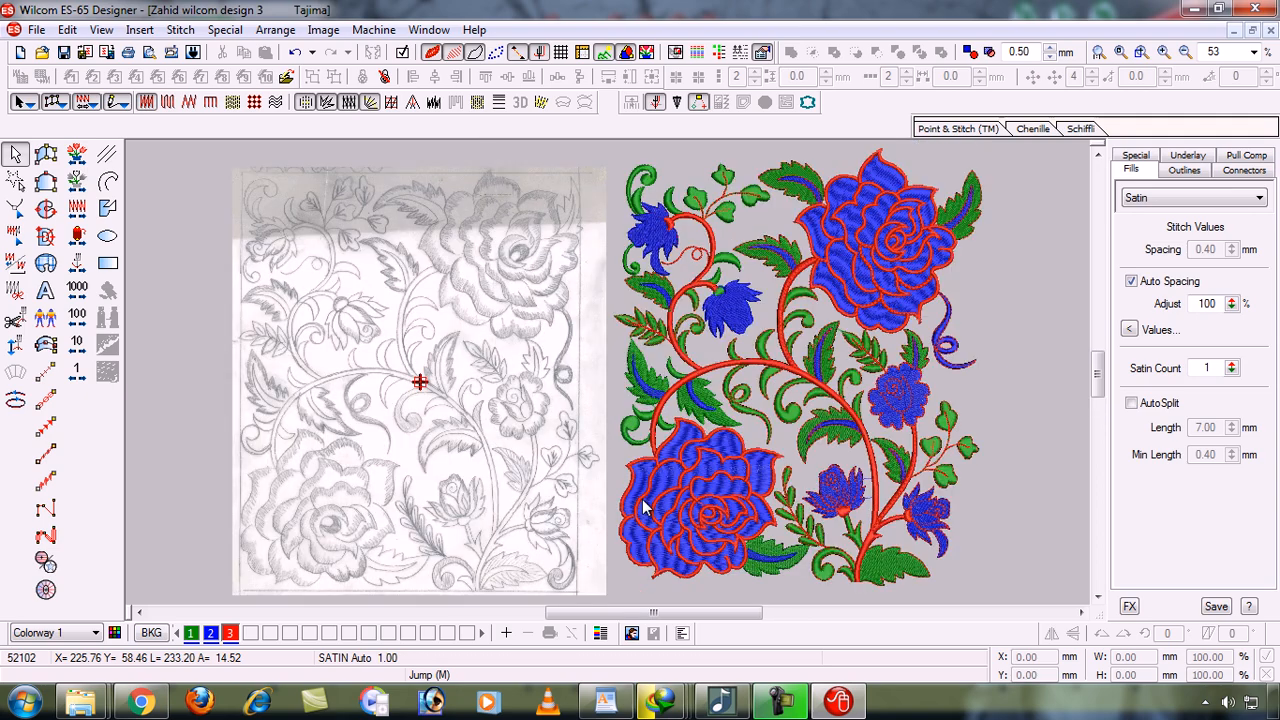
pyautogui.press('b')
pyautogui.moveTo(778, 462); pyautogui.dragTo(840, 558)
pyautogui.press('0')
# Examine the large leaf at the base of the main stem in the sketch alongside the whole stitched design
pyautogui.press('b')
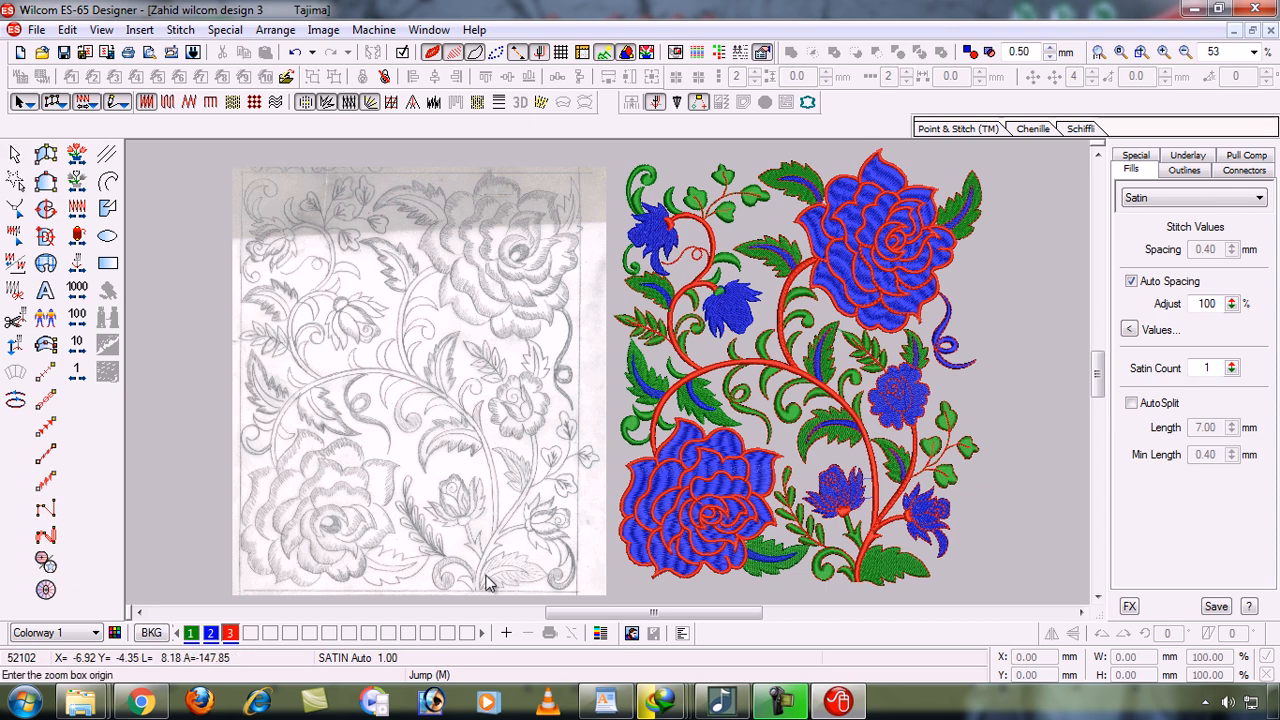
pyautogui.moveTo(466, 526)
pyautogui.mouseDown()
pyautogui.moveTo(506, 571)
pyautogui.moveTo(594, 487)
pyautogui.mouseUp()
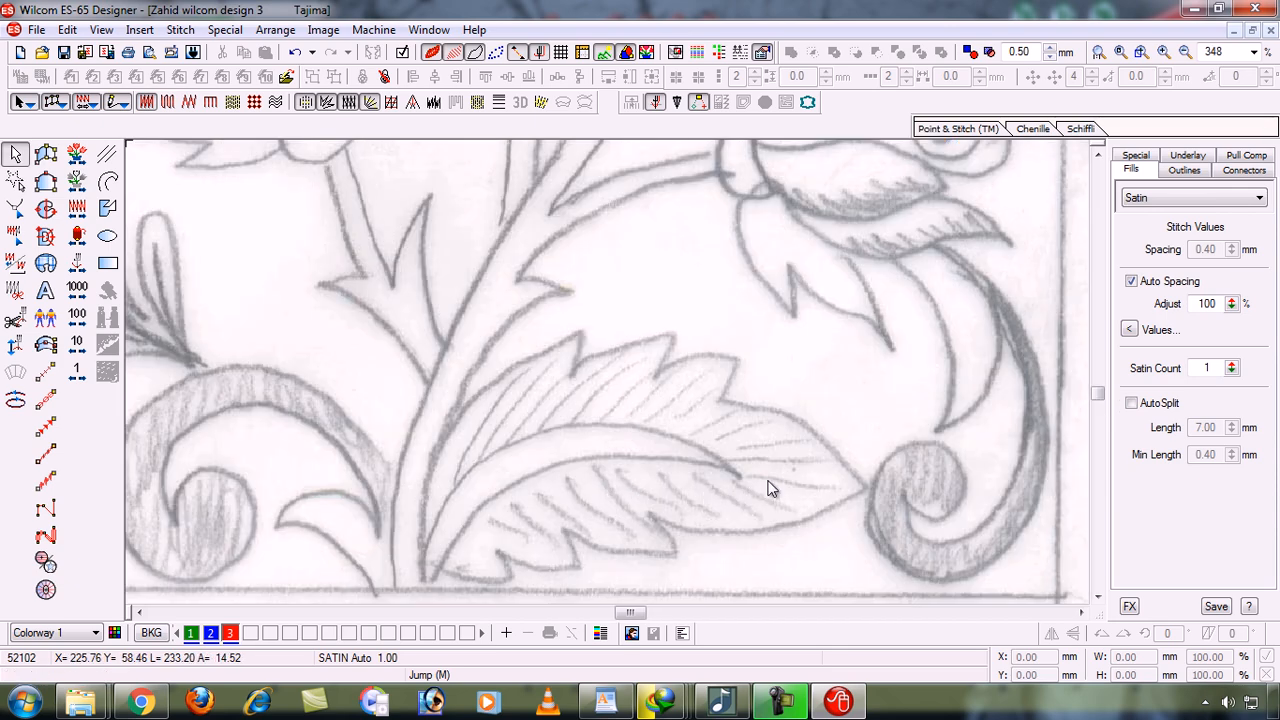
pyautogui.press('v')
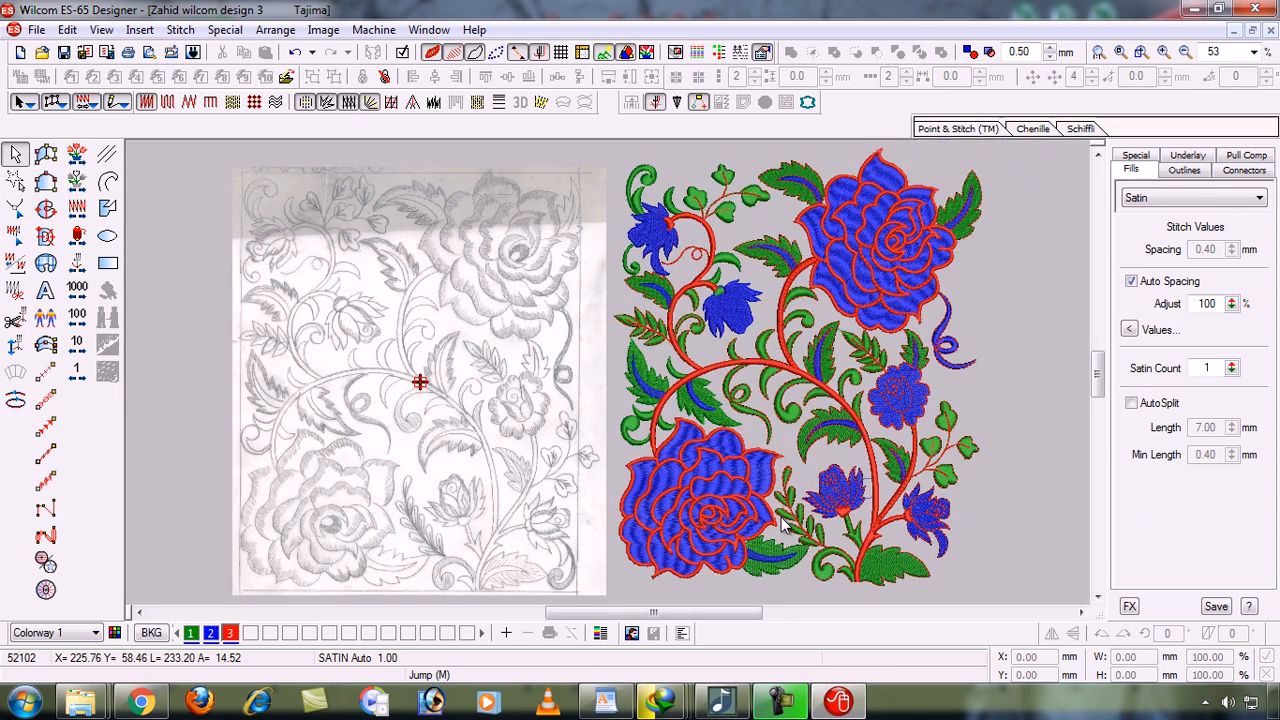
pyautogui.press('v')
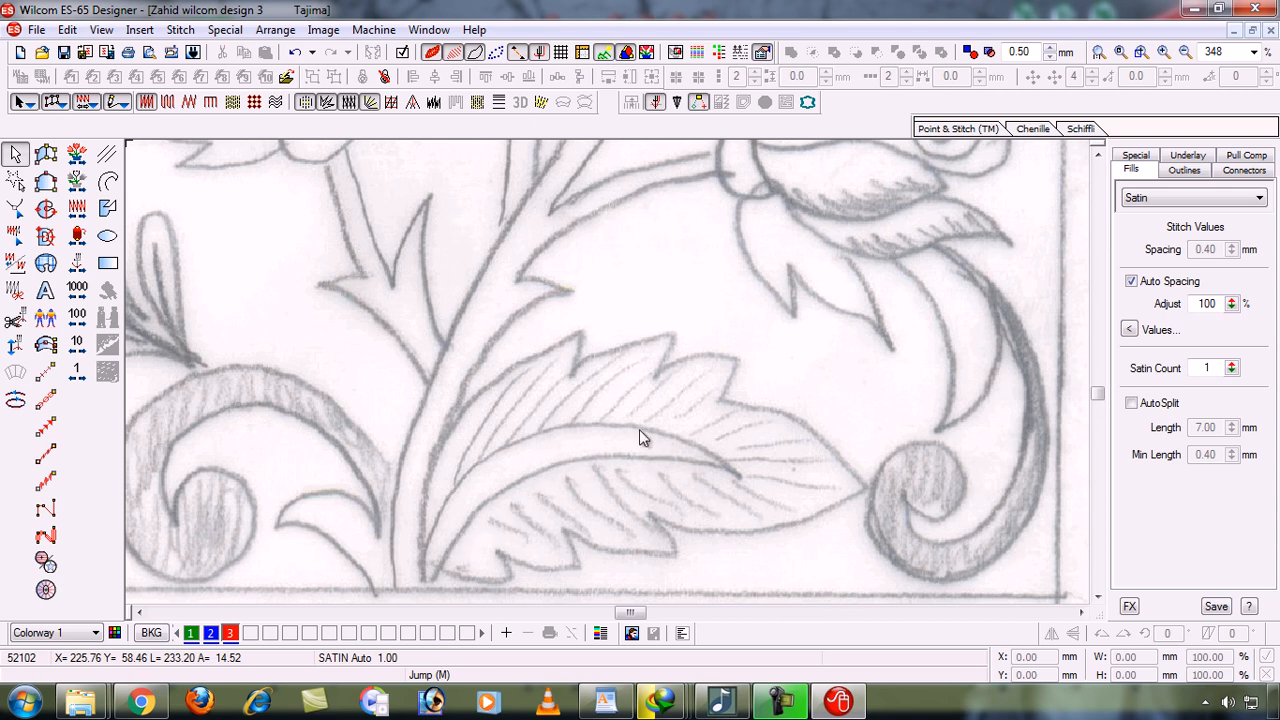
pyautogui.press('0')
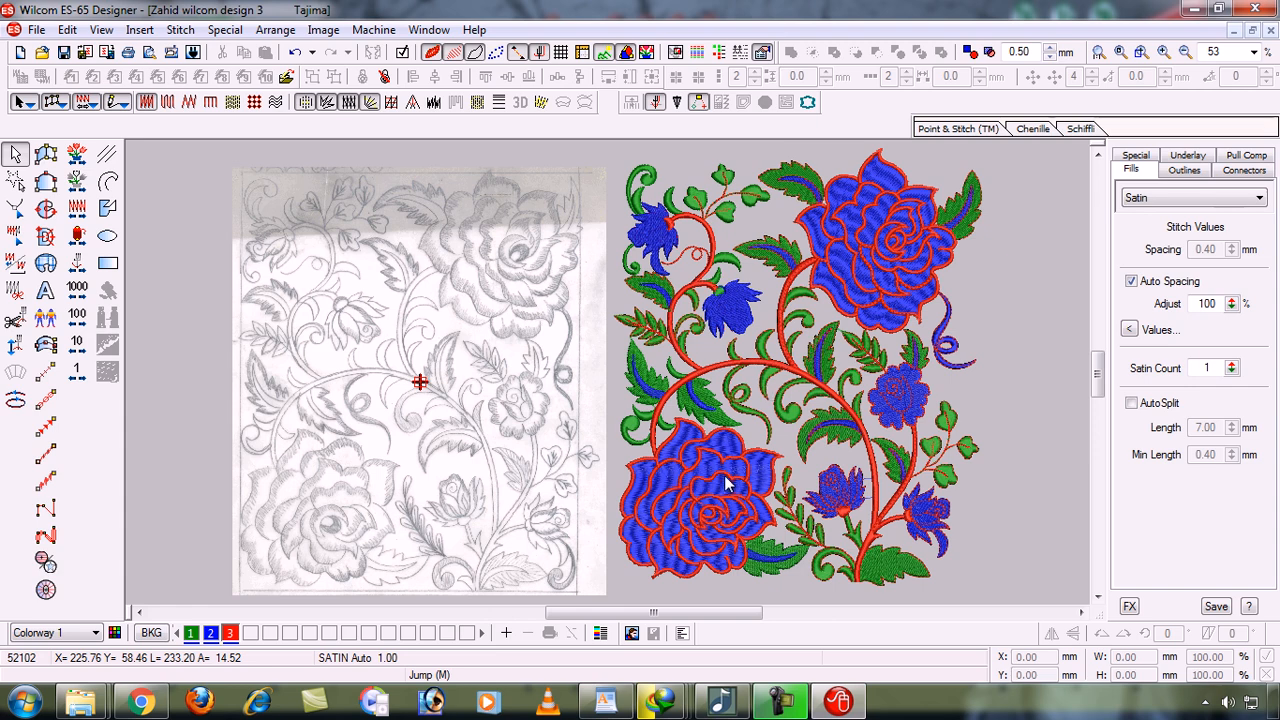
# Move the lower rose's blue fill off its red outlines onto the sketch and undo the move
pyautogui.press('b')
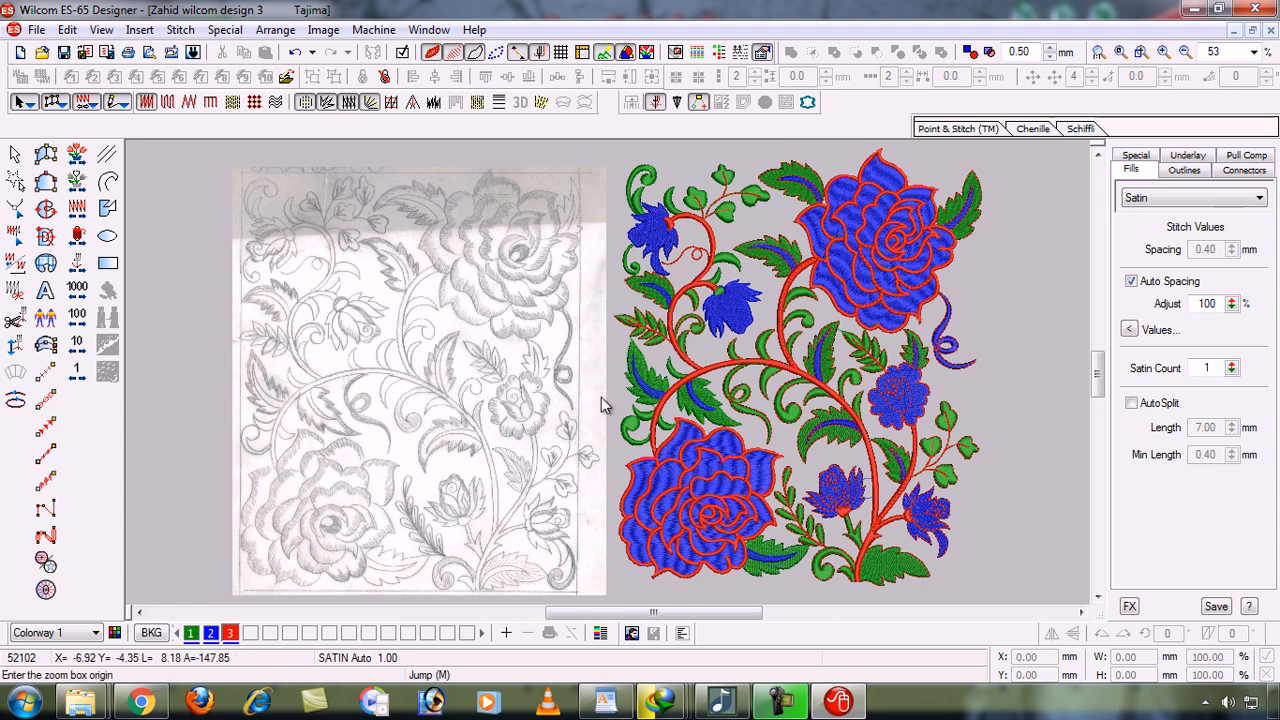
pyautogui.moveTo(601, 397); pyautogui.dragTo(710, 485)
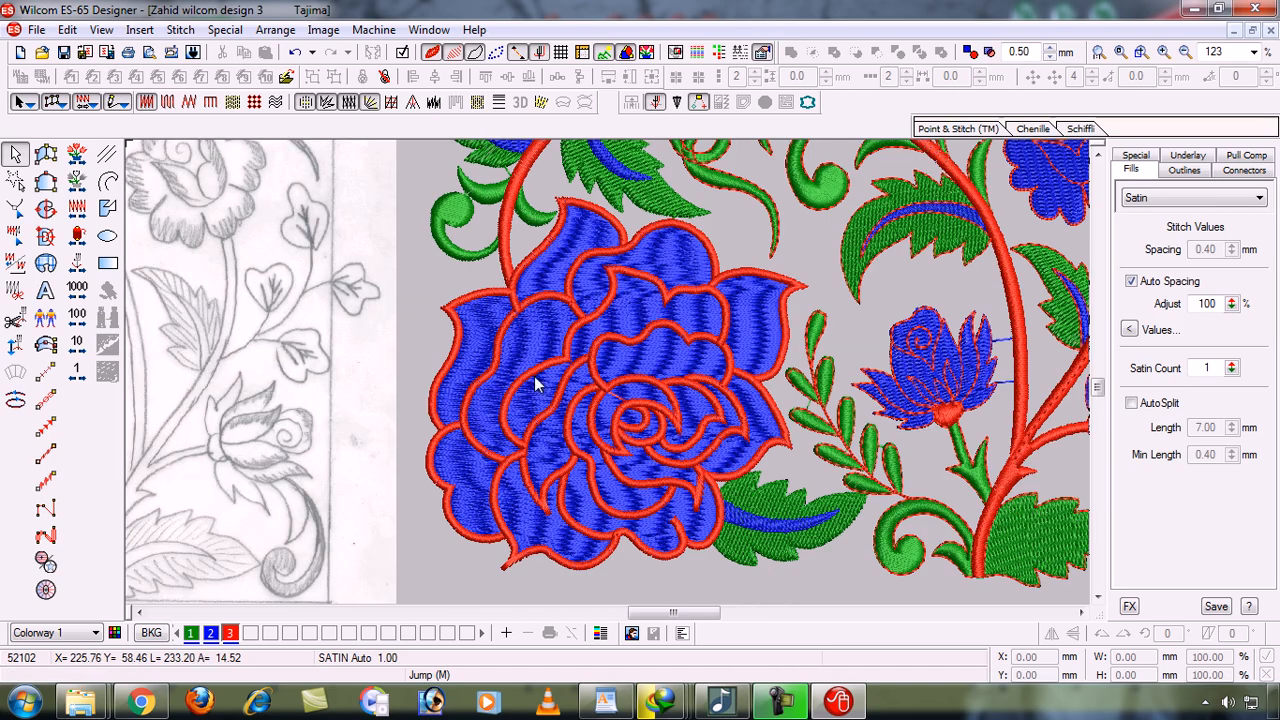
pyautogui.moveTo(531, 348); pyautogui.dragTo(367, 362)
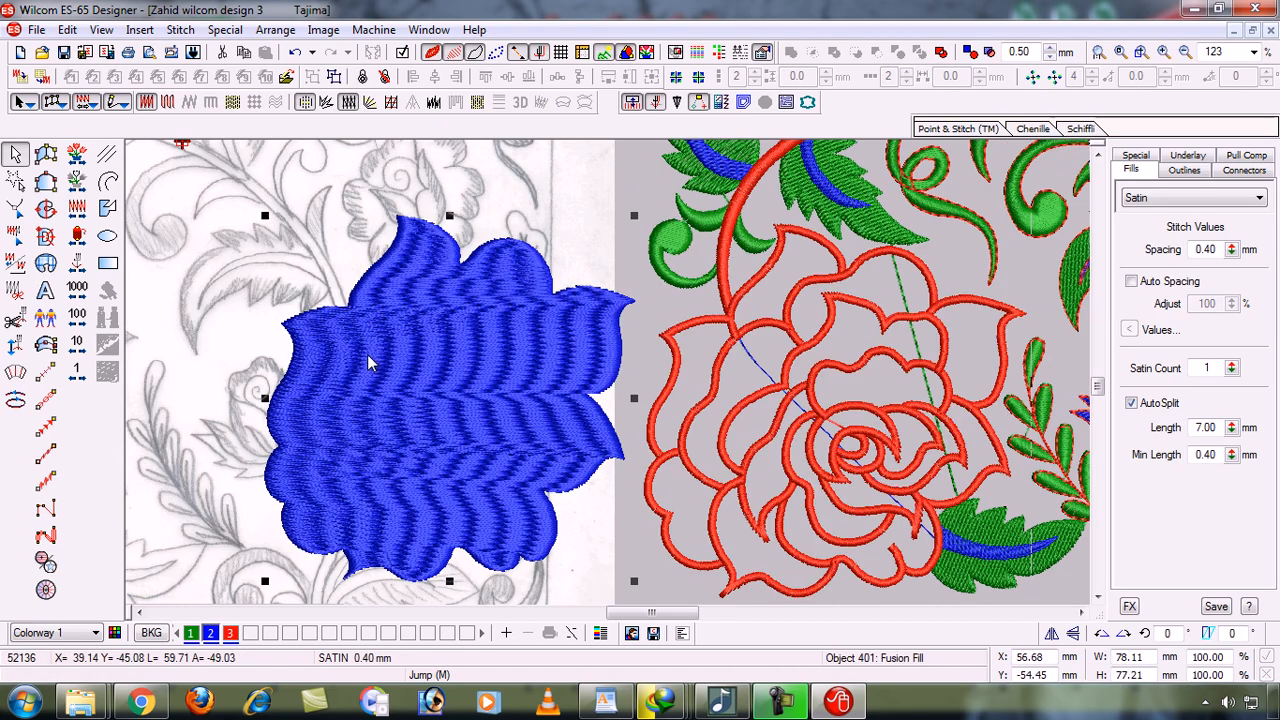
pyautogui.hotkey('ctrl', 'z')
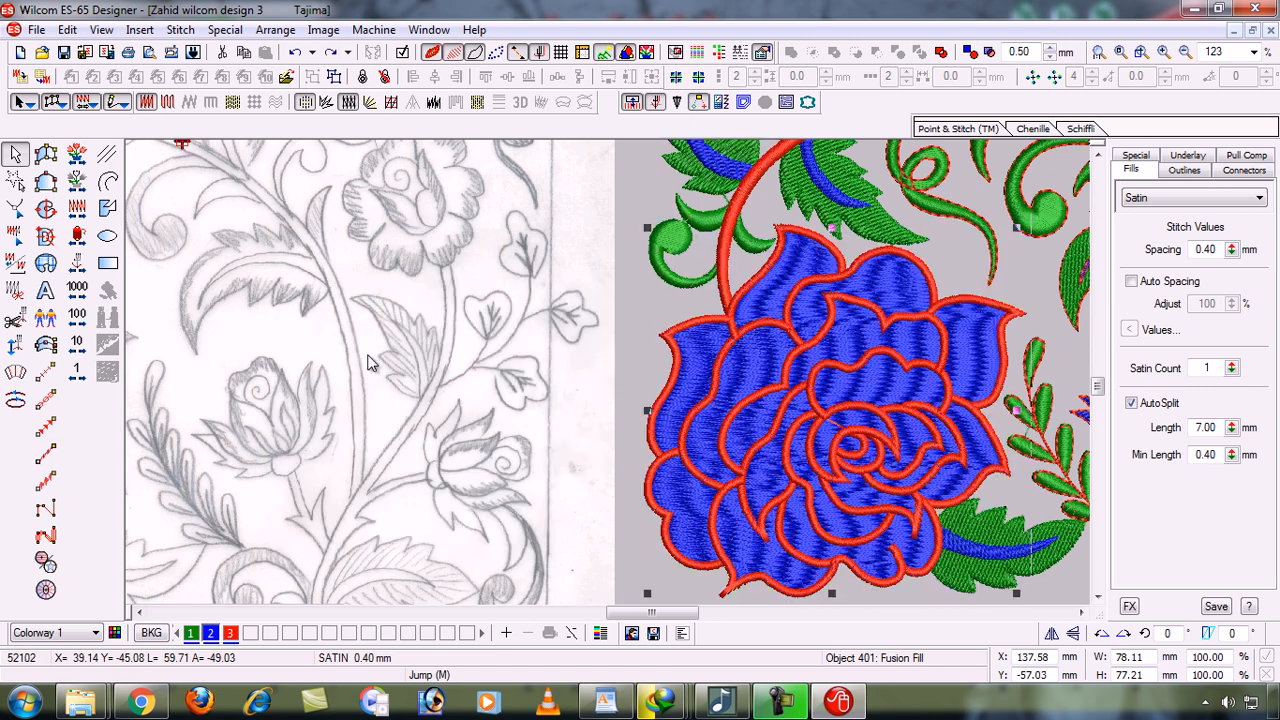
# Move two red petal outlines of the lower rose aside onto the sketch and undo both moves
pyautogui.click(683, 338)
pyautogui.moveTo(683, 338); pyautogui.dragTo(565, 305)
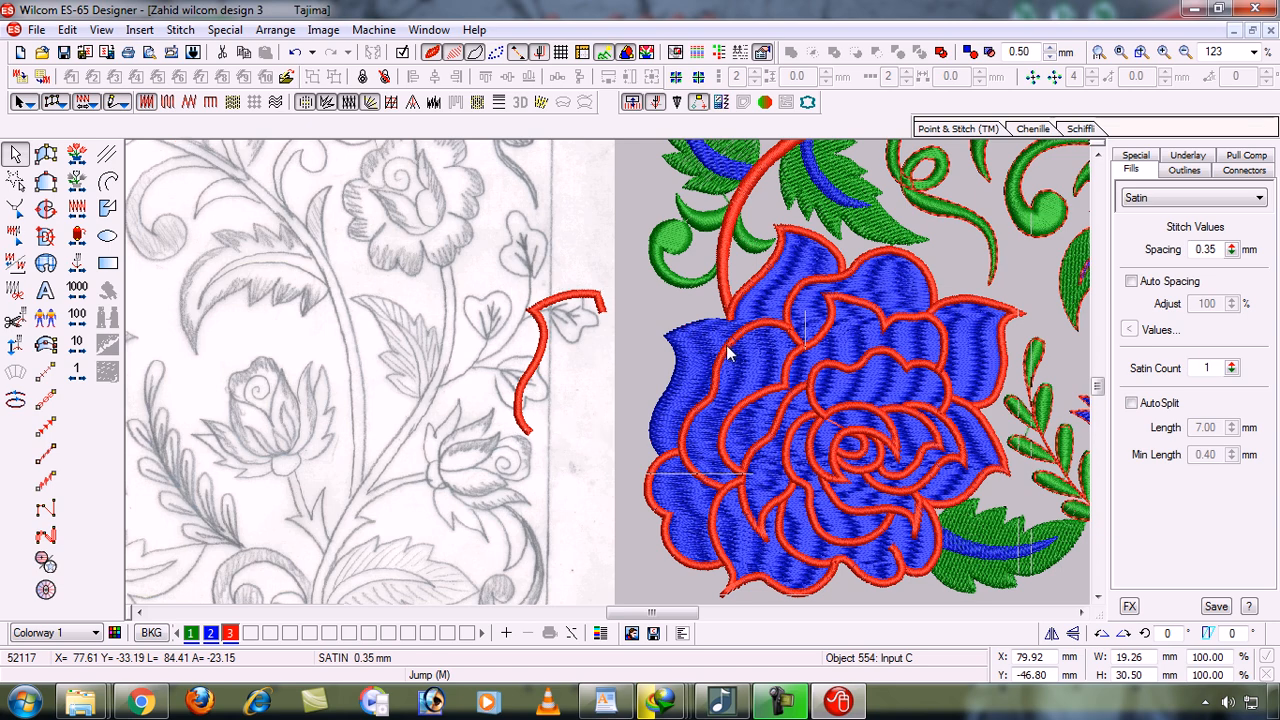
pyautogui.moveTo(736, 350); pyautogui.dragTo(586, 372)
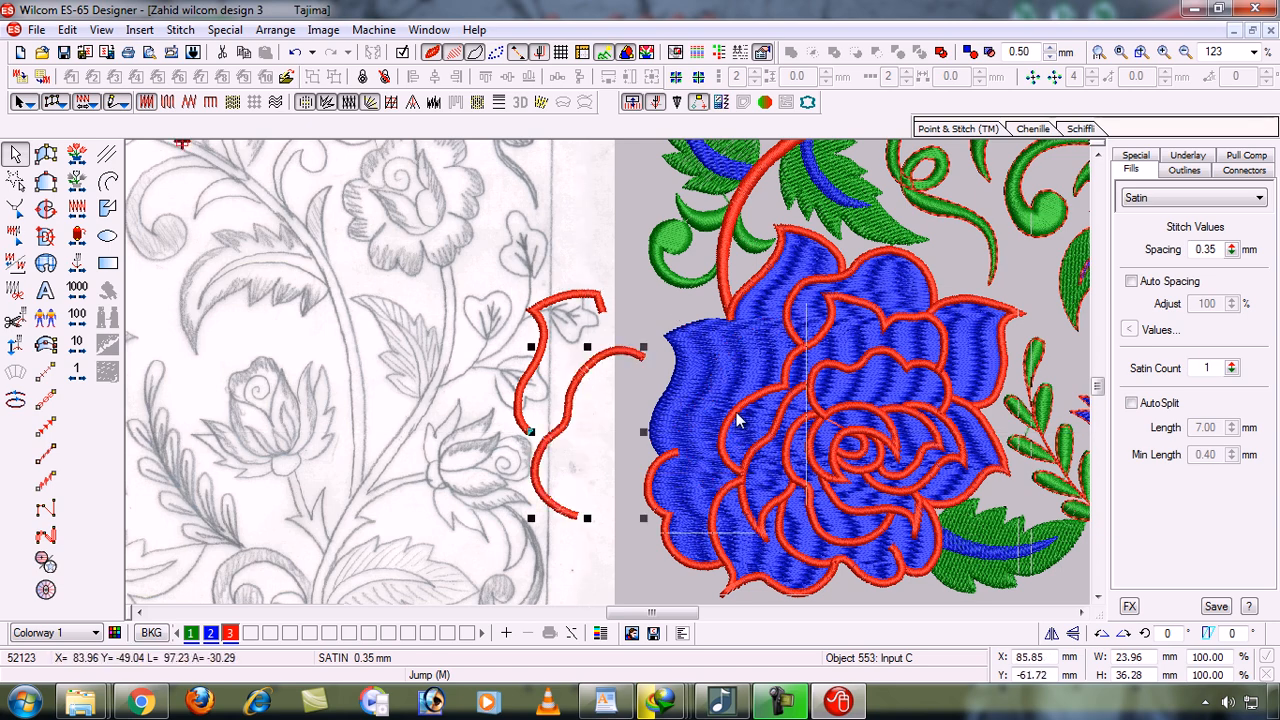
pyautogui.hotkey('shift', 'z')
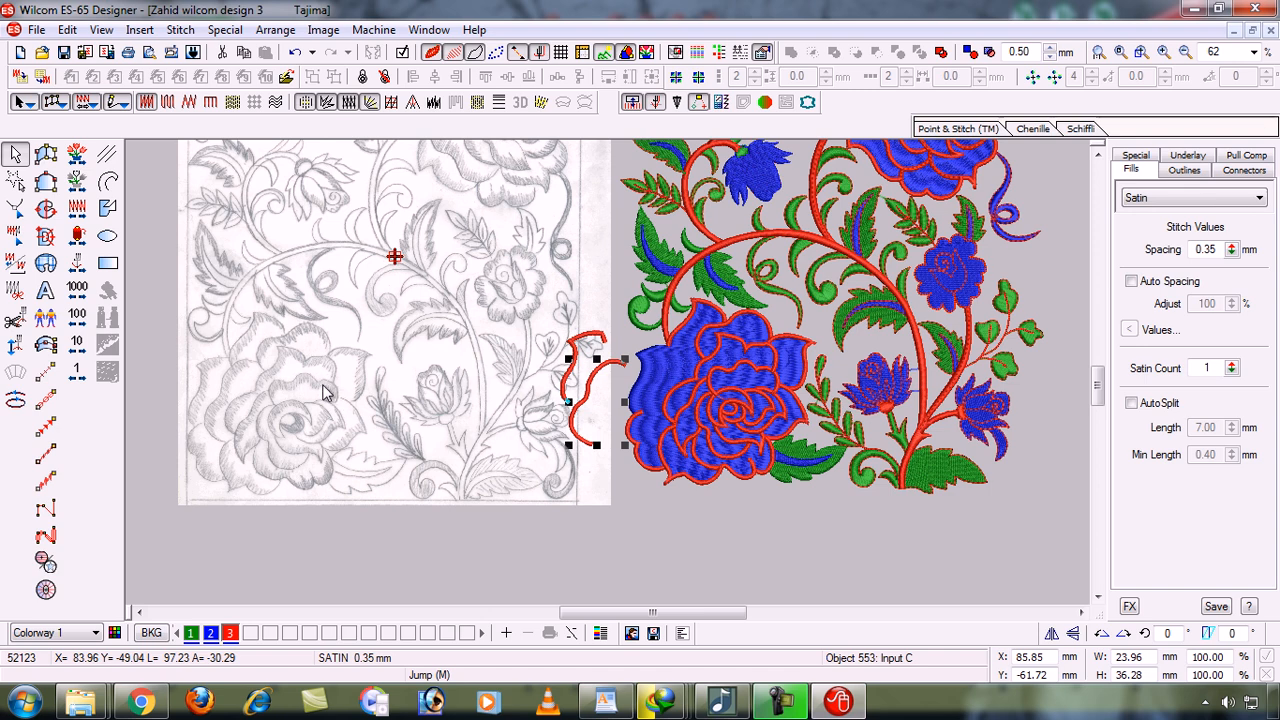
pyautogui.press('z')
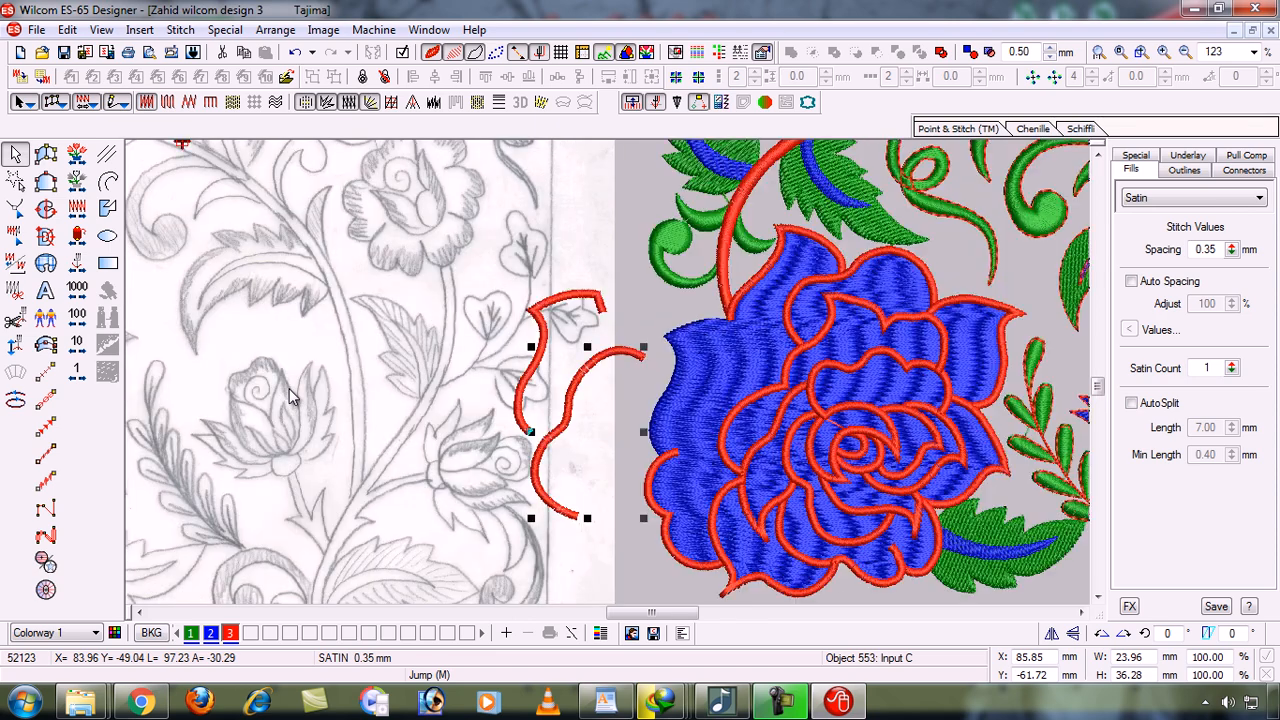
pyautogui.hotkey('ctrl', 'z')
pyautogui.hotkey('ctrl', 'z')
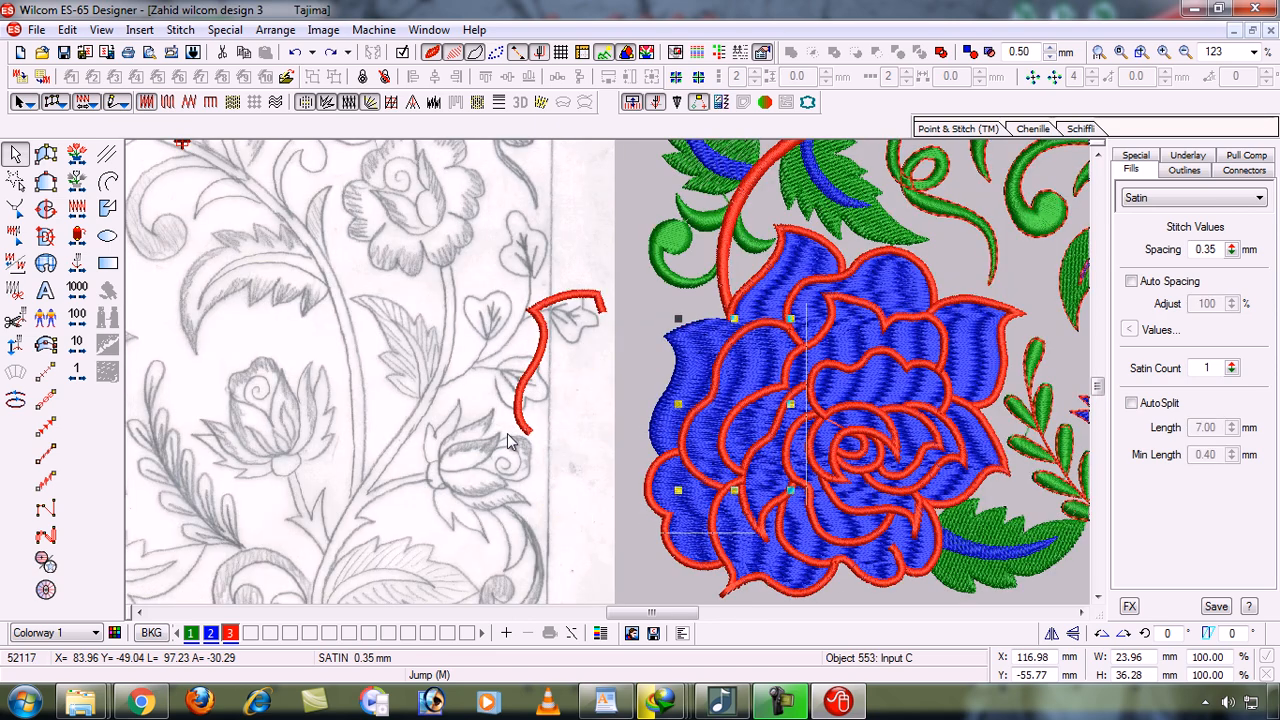
pyautogui.press('Escape')
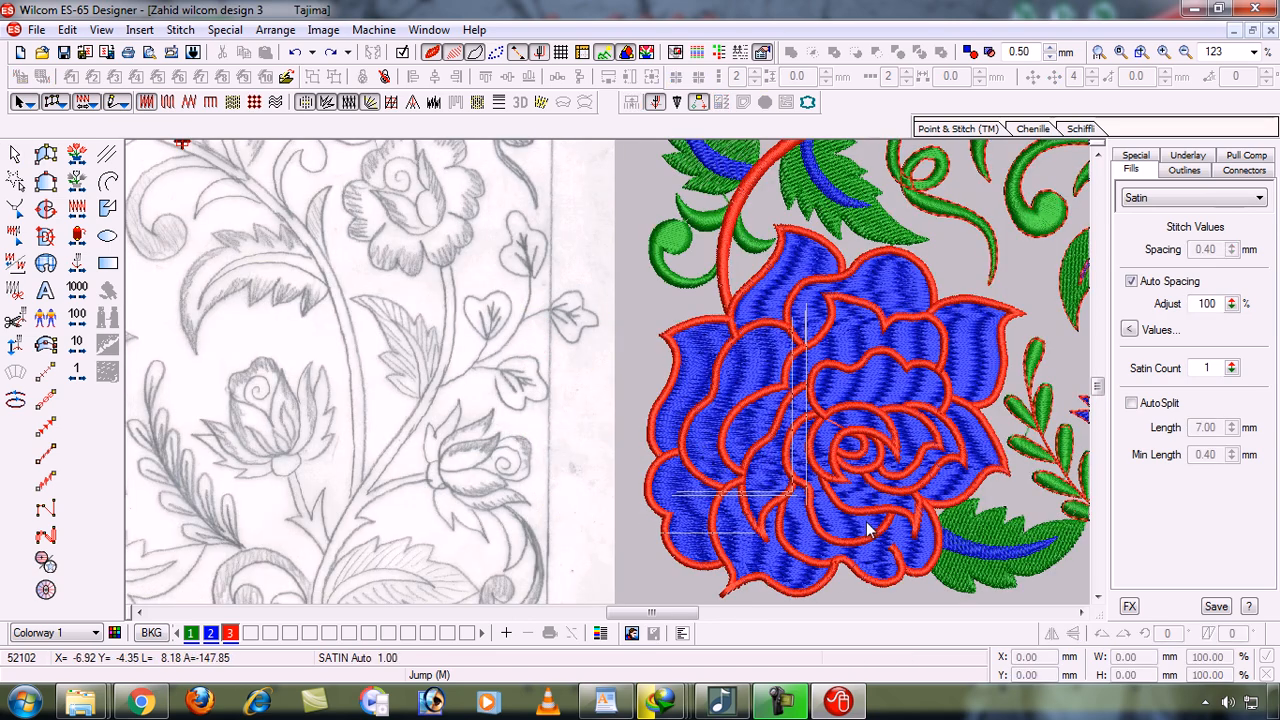
# Examine the lower rose and the small flowers beside it, and review the whole design
pyautogui.click(1082, 612)
pyautogui.click(1082, 612)
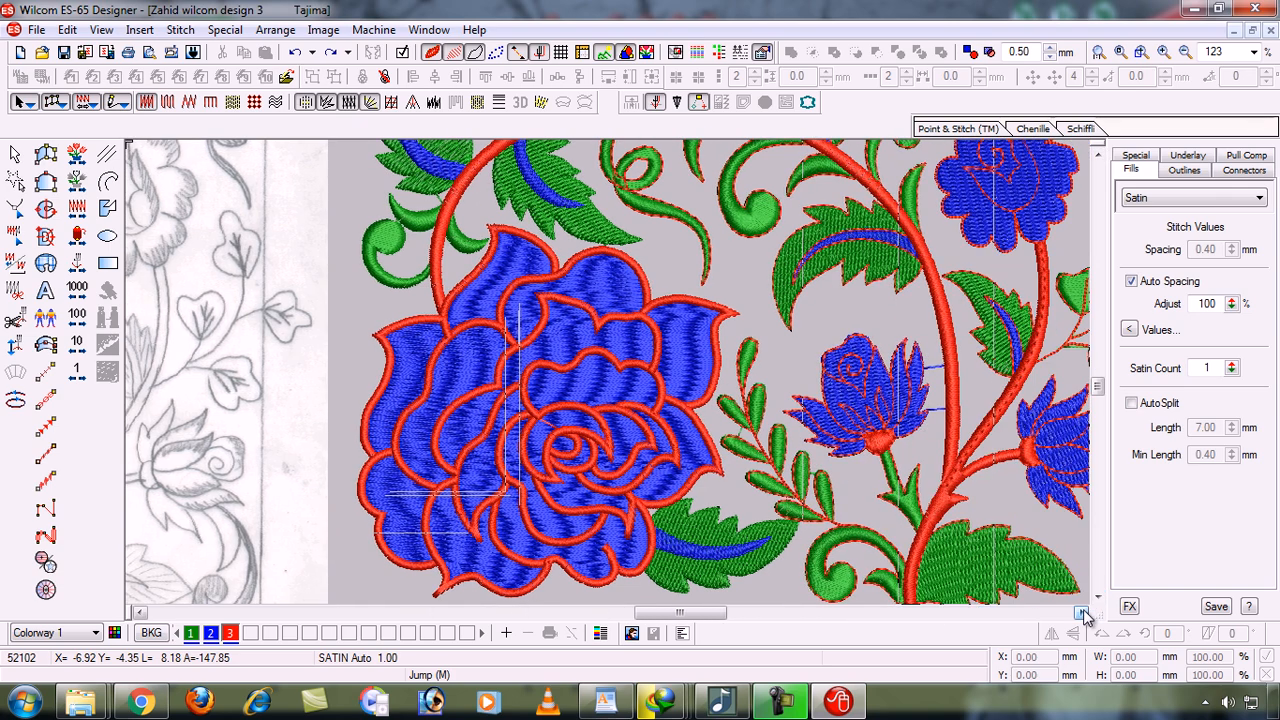
pyautogui.click(1082, 612)
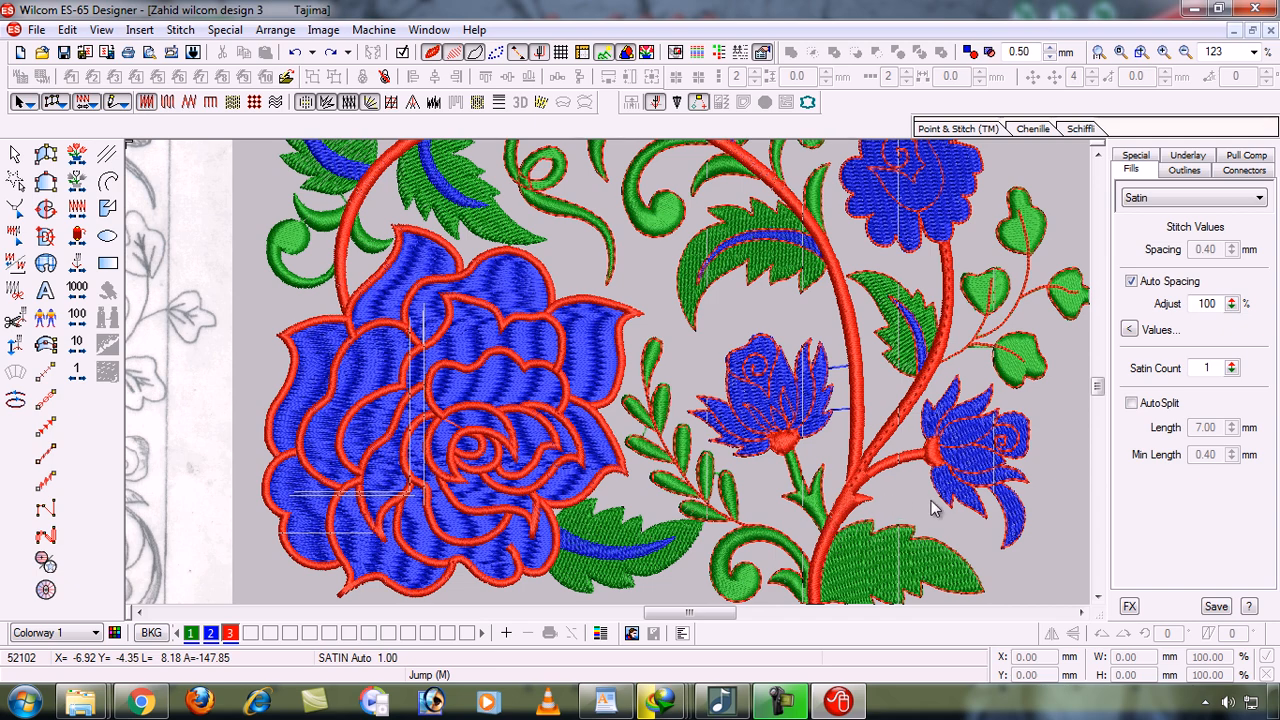
pyautogui.press('0')
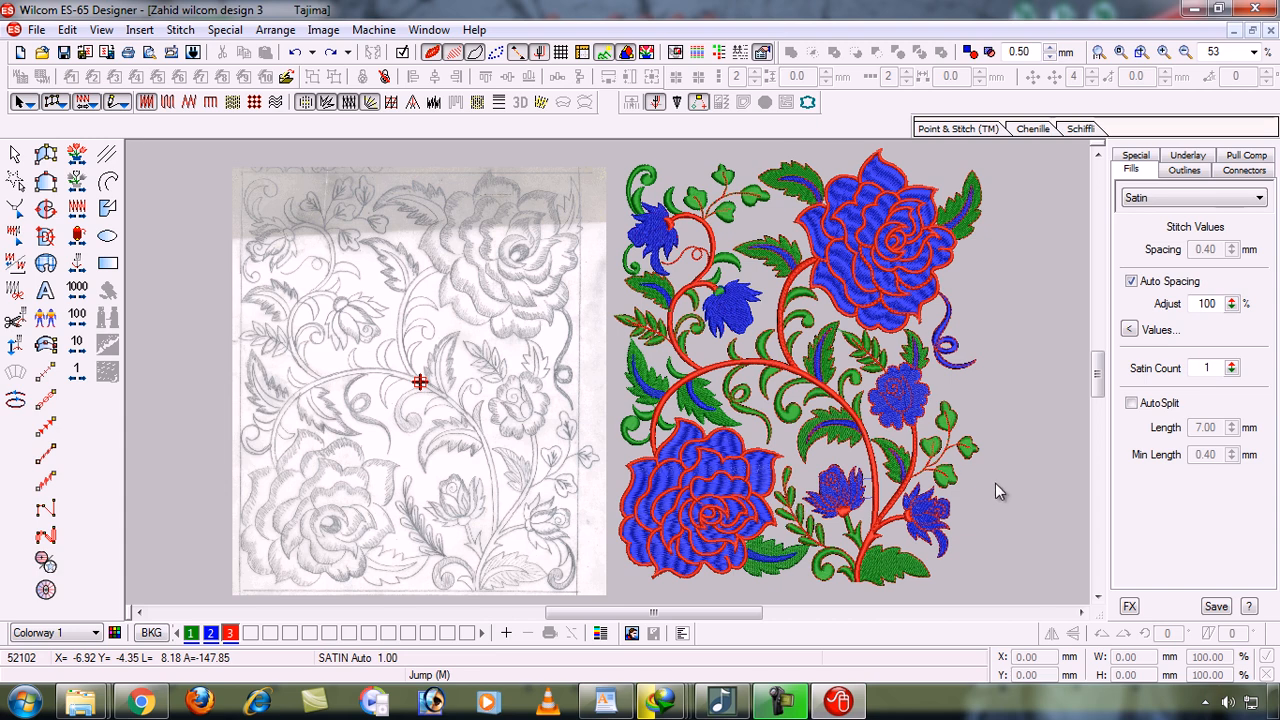
pyautogui.press('Escape')
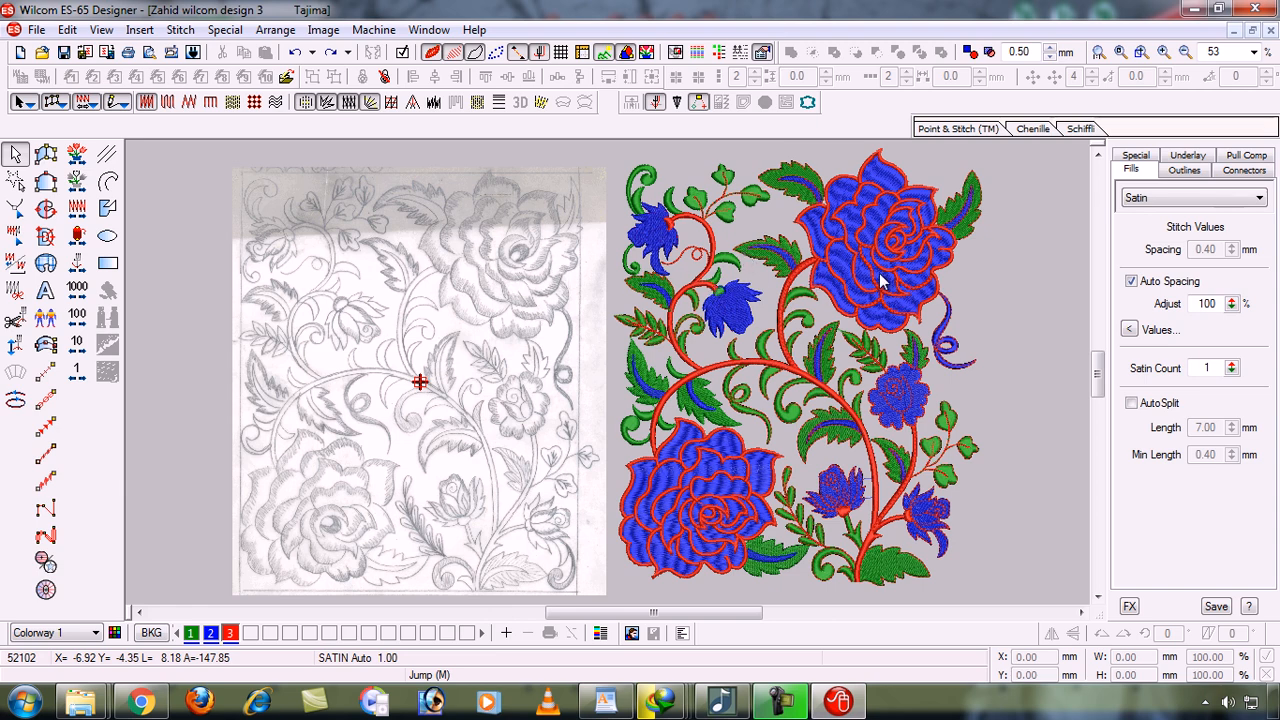
# Try to ungroup the blue curl below the upper rose and undo the attempt
pyautogui.press('b')
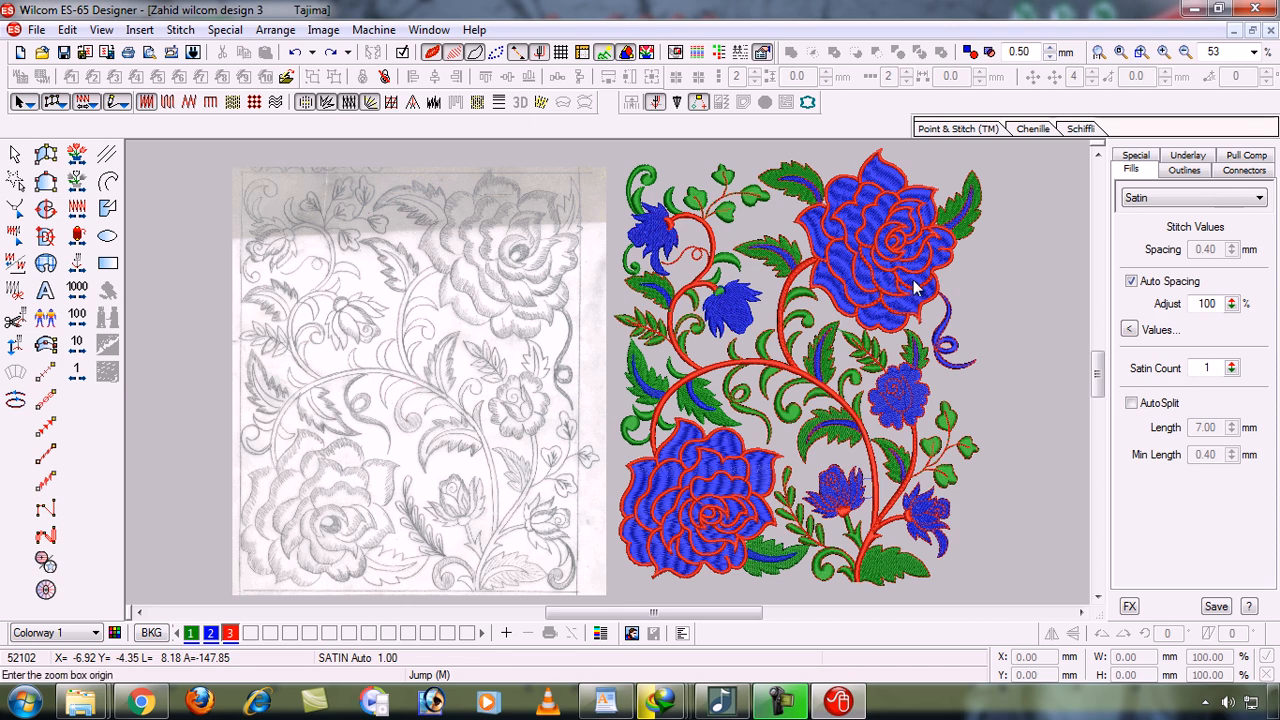
pyautogui.moveTo(918, 287); pyautogui.dragTo(980, 379)
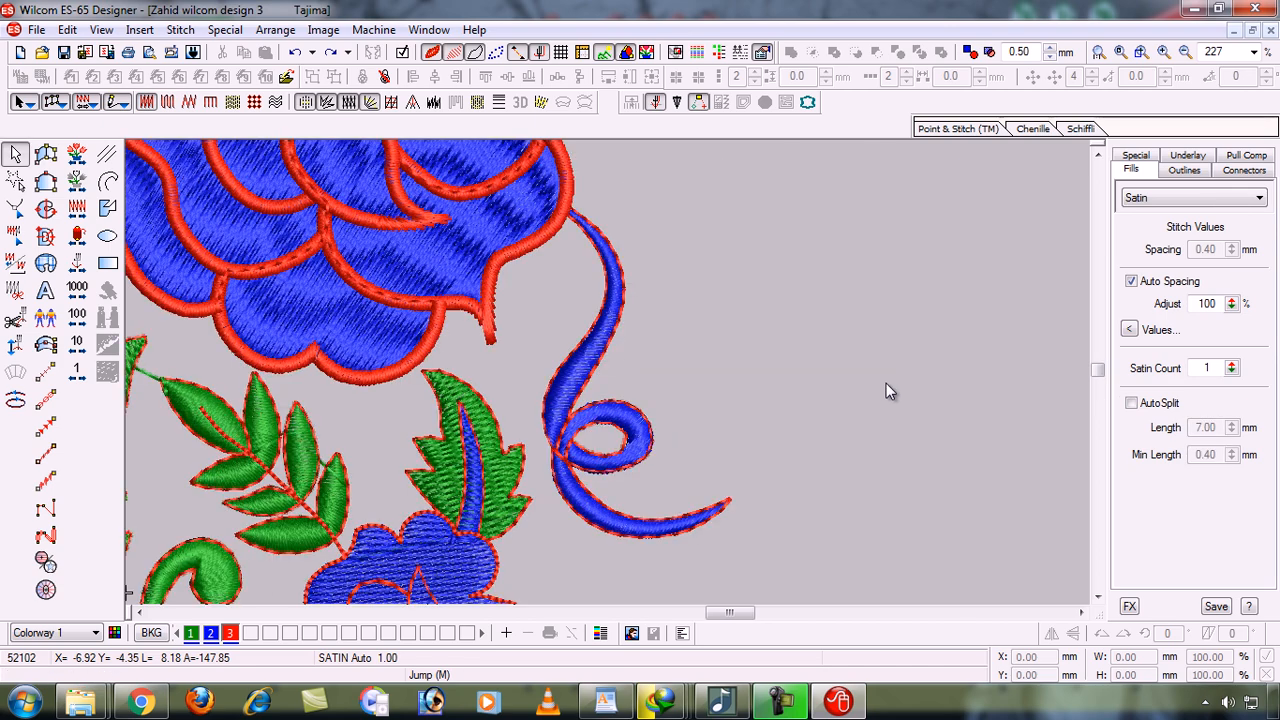
pyautogui.click(578, 372)
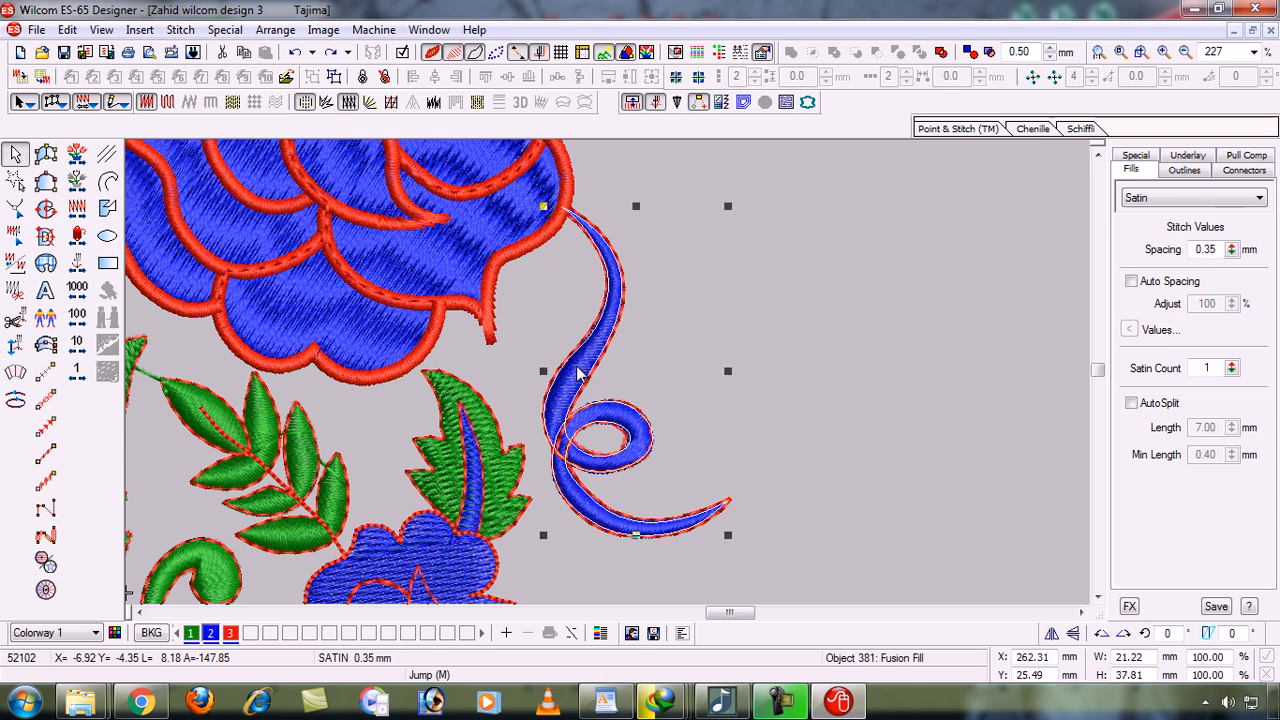
pyautogui.click(331, 53)
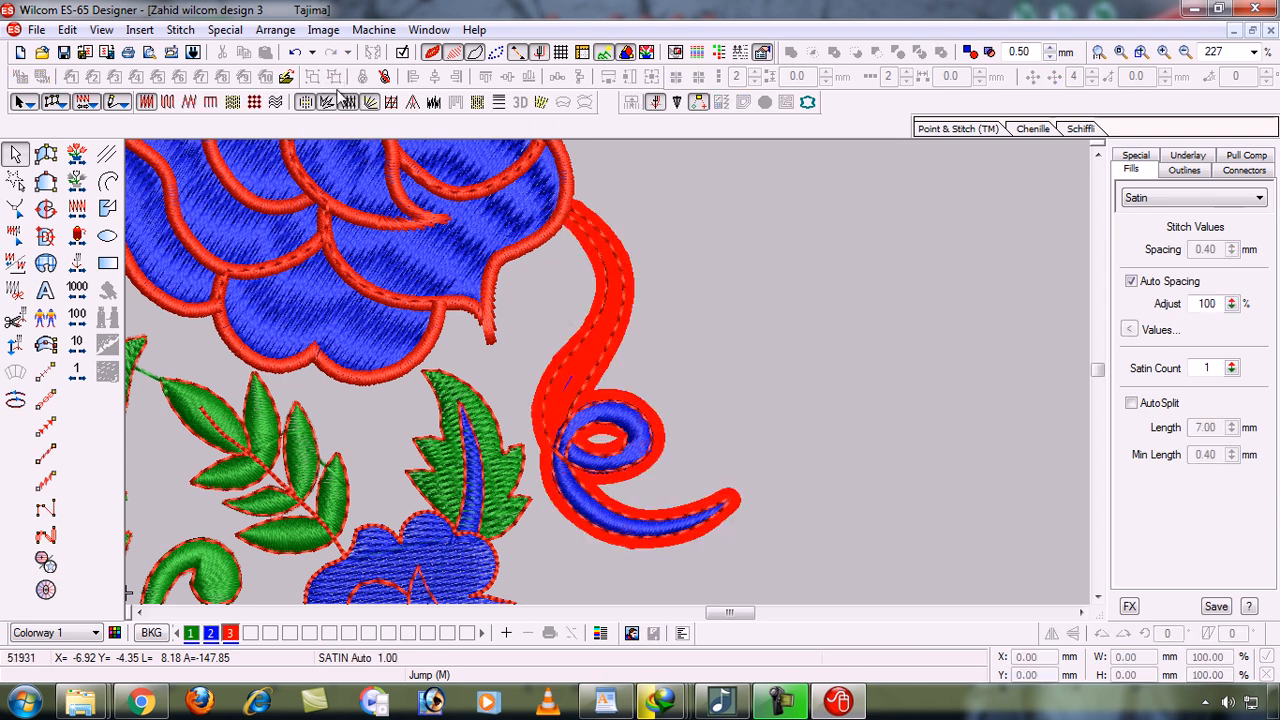
pyautogui.hotkey('ctrl', 'z')
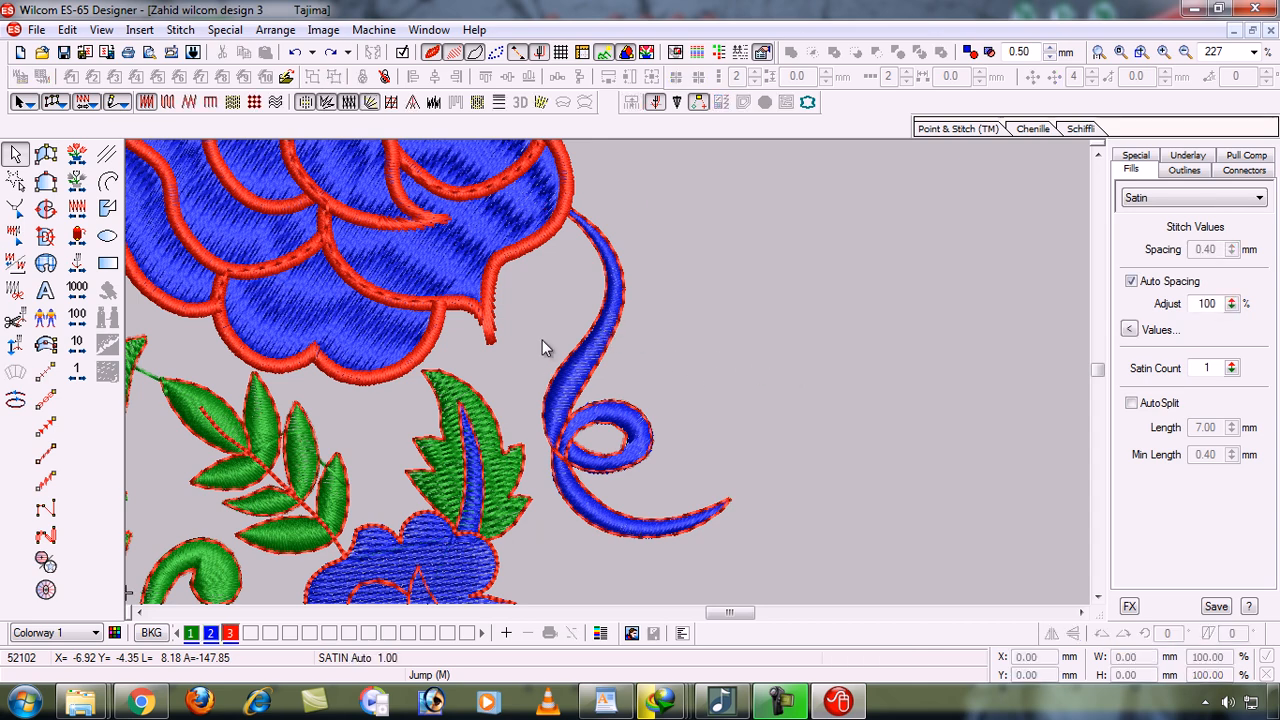
# Move the curl's blue fill to the right of its red outline, and try to ungroup it, undoing only the ungrouping
pyautogui.moveTo(594, 370); pyautogui.dragTo(710, 360)
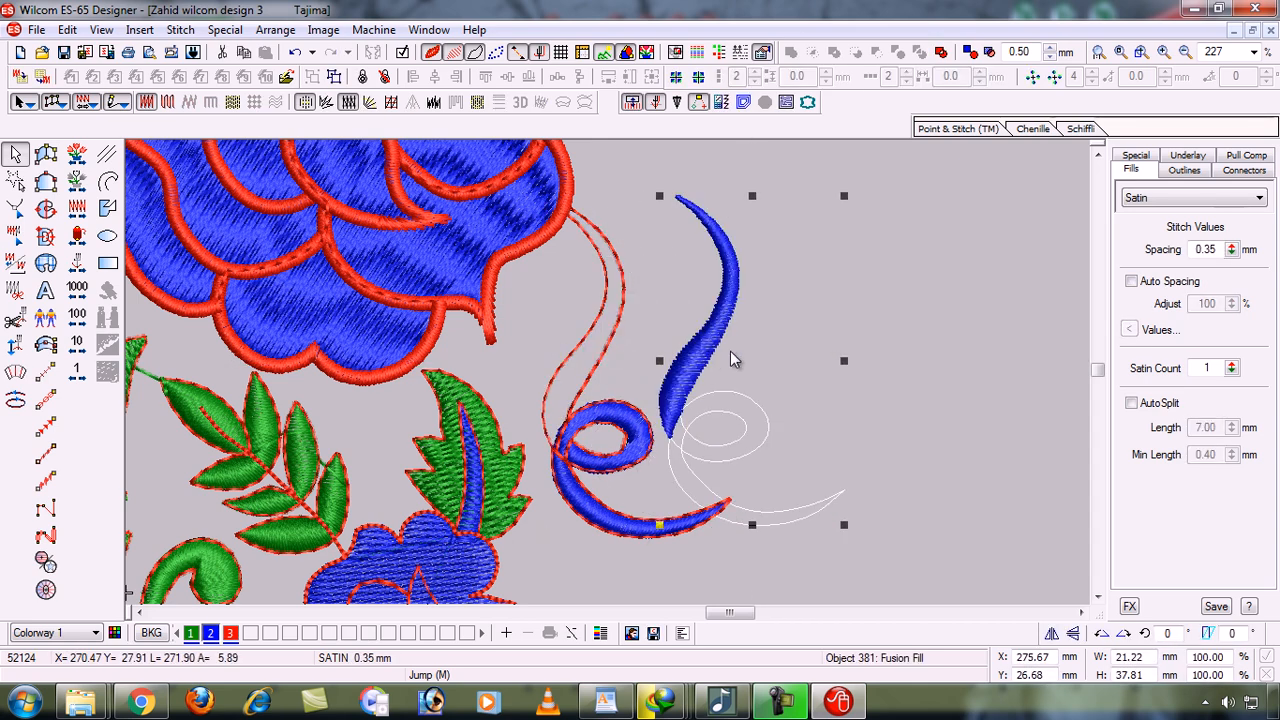
pyautogui.click(880, 383)
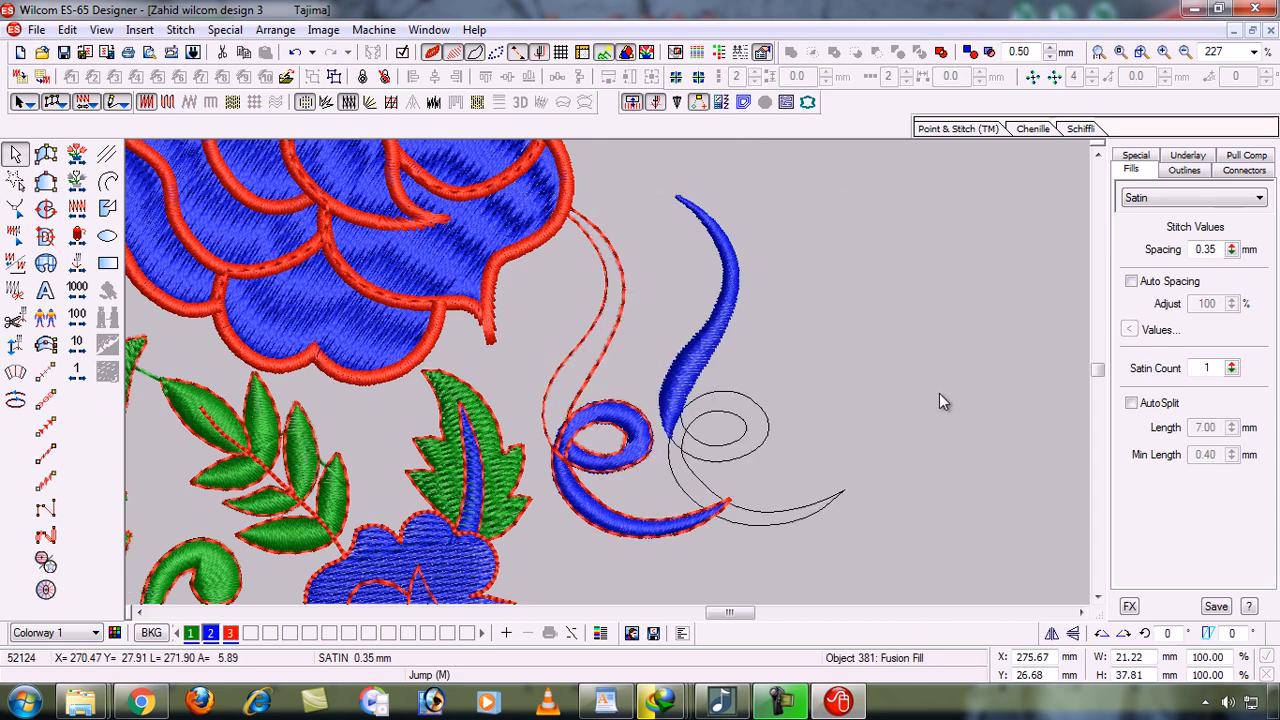
pyautogui.click(722, 399)
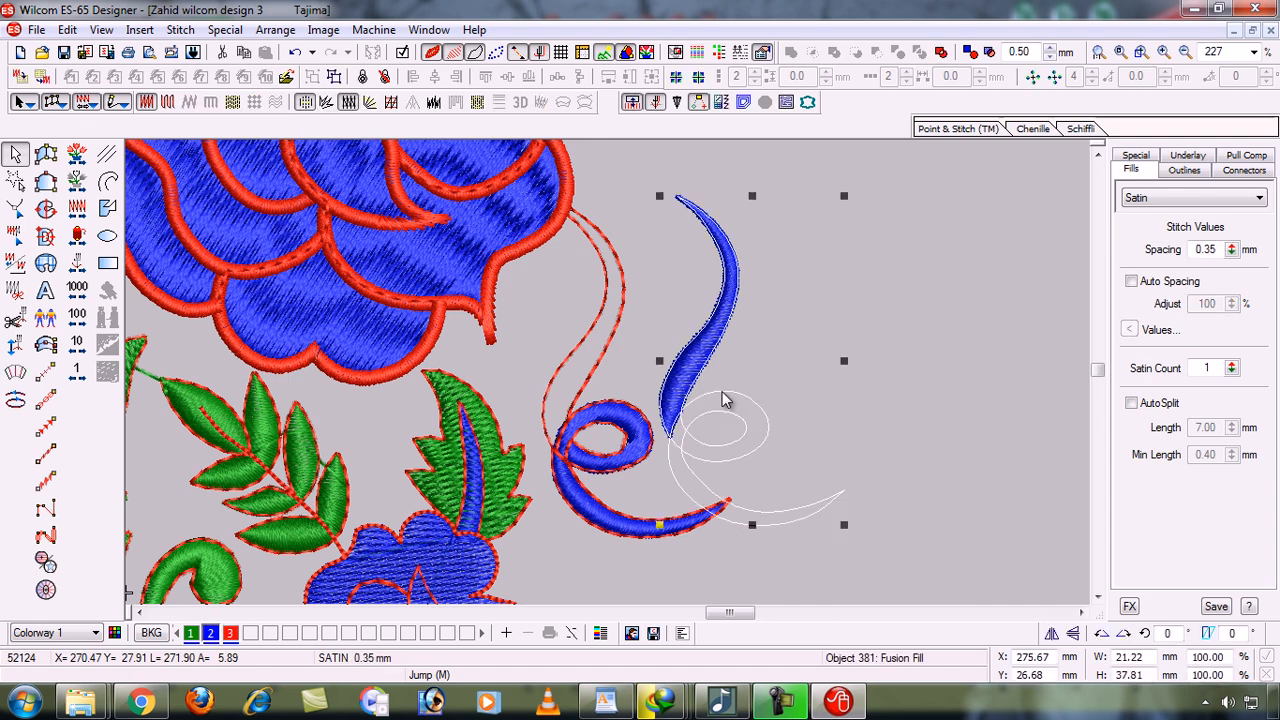
pyautogui.click(335, 78)
pyautogui.hotkey('ctrl', 'z')
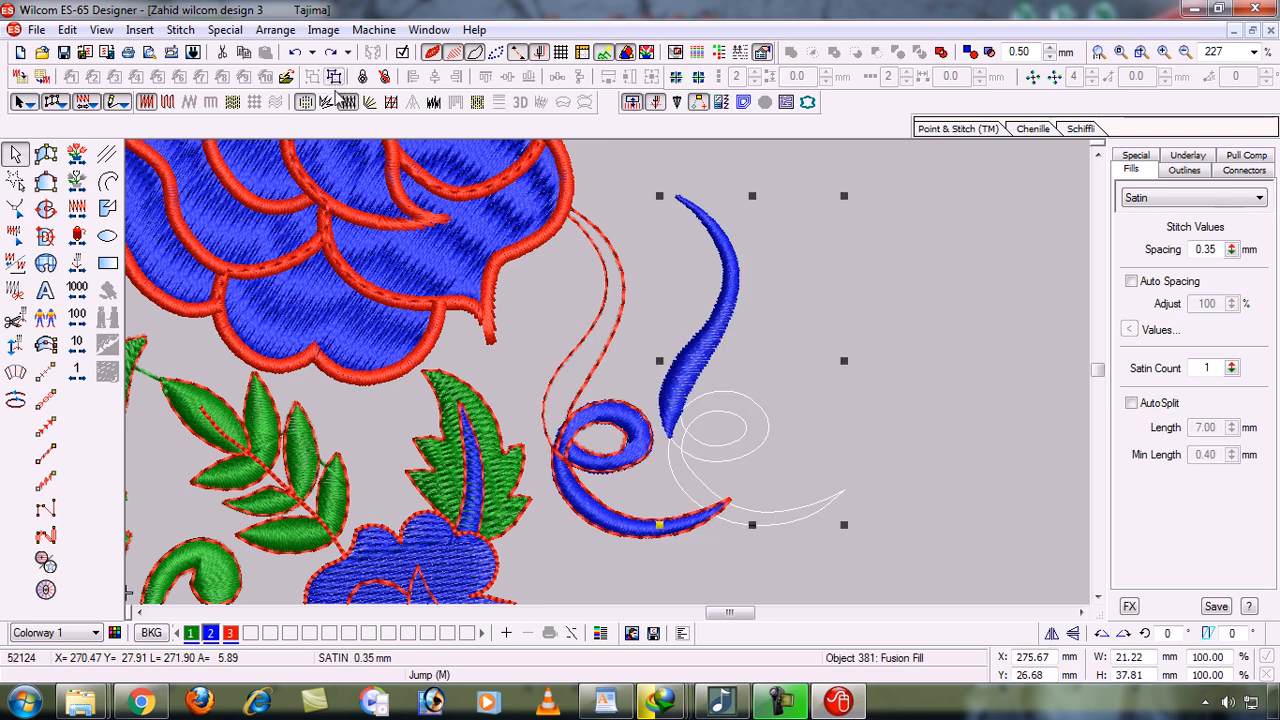
# Move the curl's blue upper tail, lower tail and ring fills separately away from their red outline below the upper rose
pyautogui.click(933, 382)
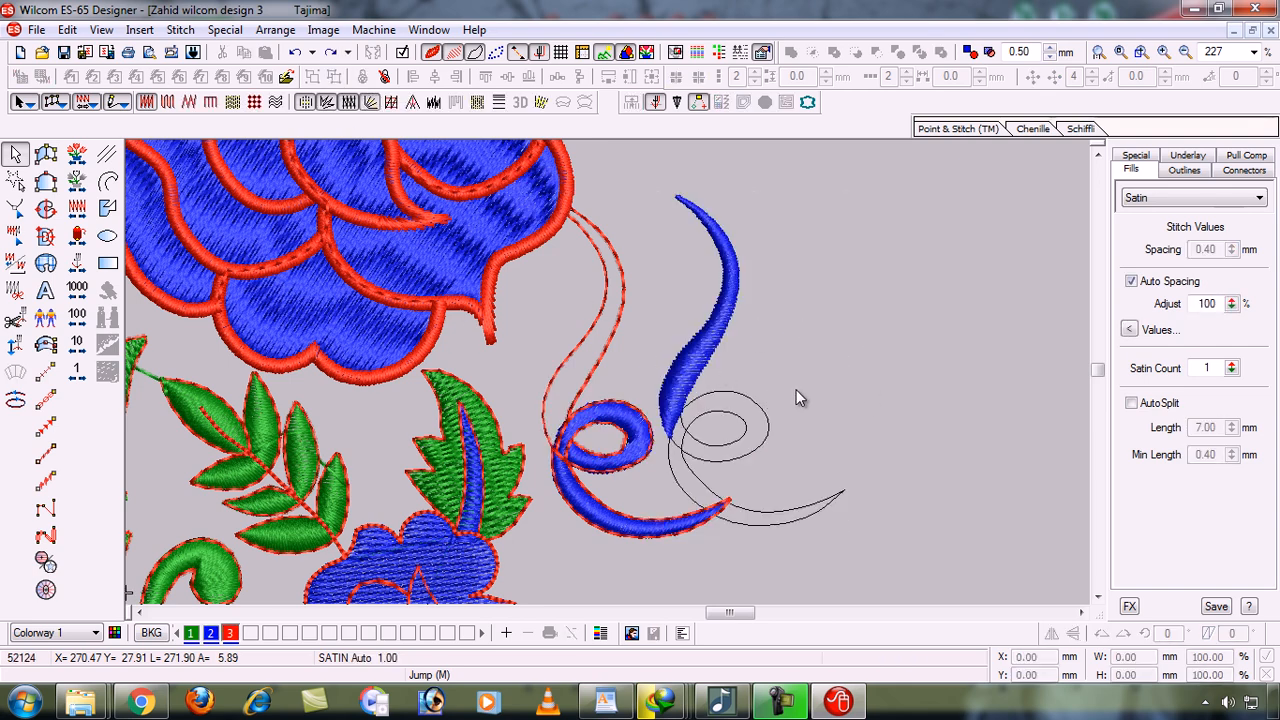
pyautogui.click(705, 396)
pyautogui.moveTo(705, 396); pyautogui.dragTo(759, 355)
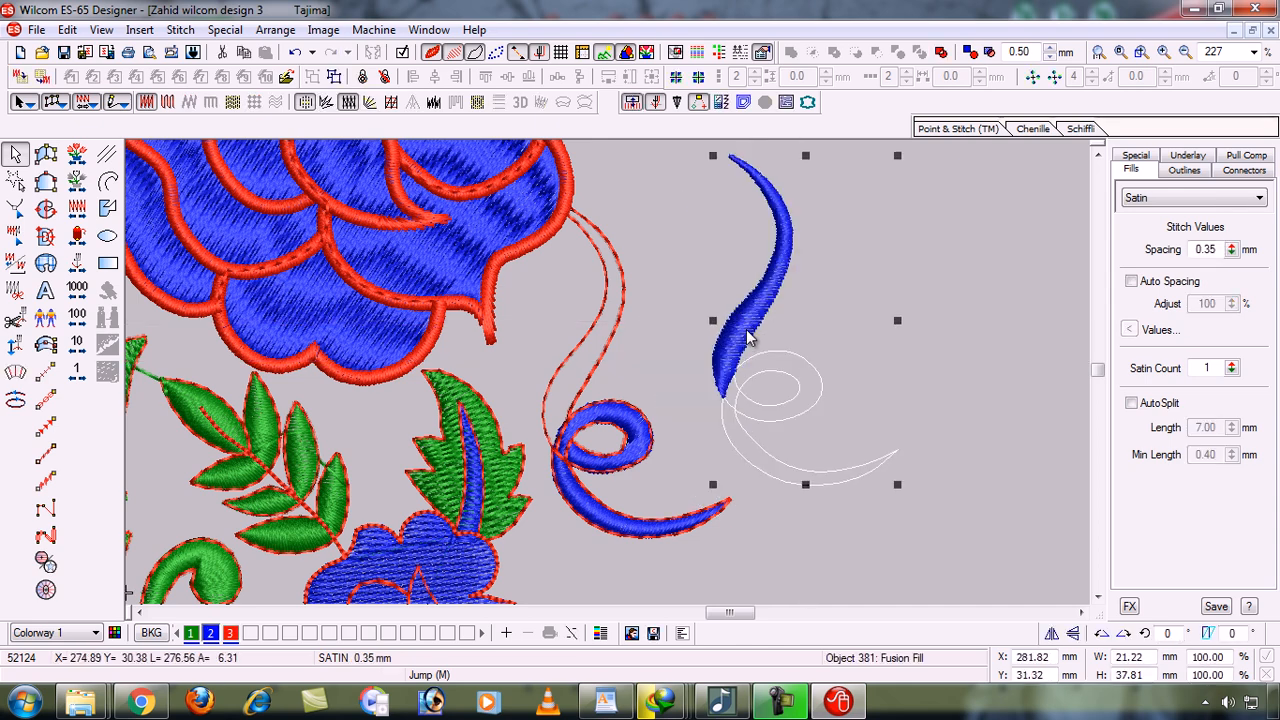
pyautogui.click(604, 497)
pyautogui.moveTo(604, 497); pyautogui.dragTo(800, 533)
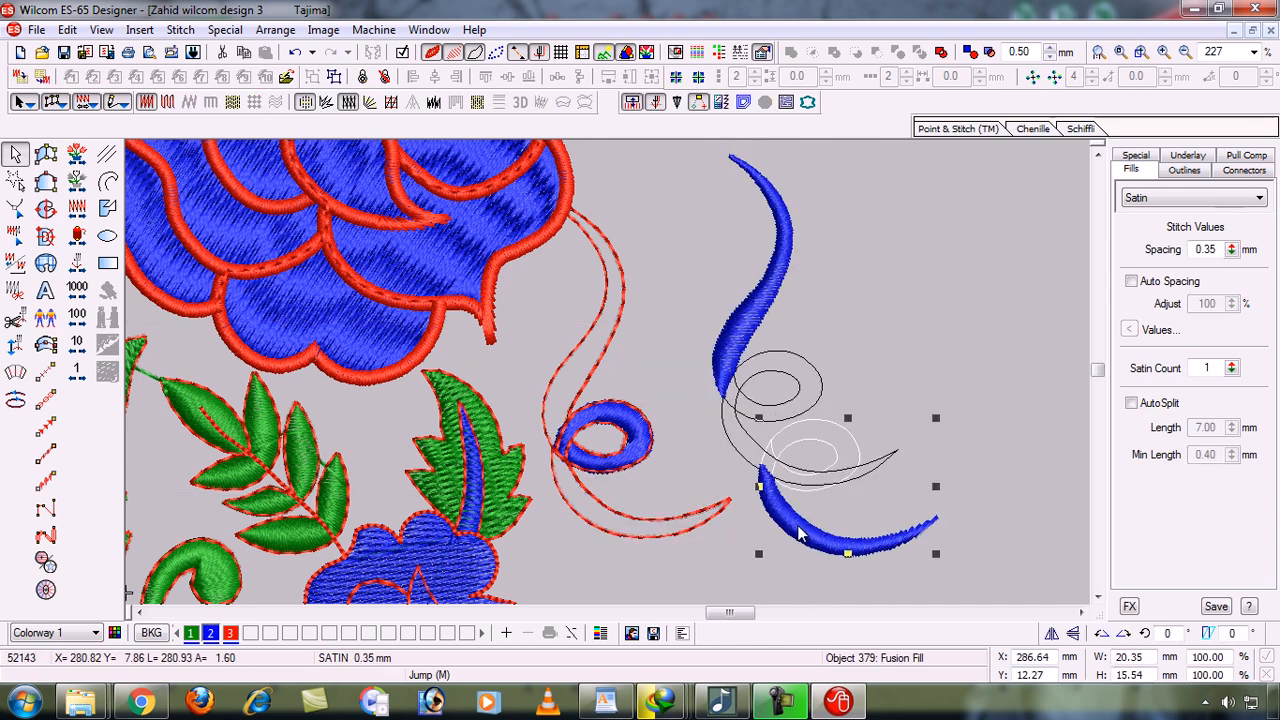
pyautogui.click(642, 437)
pyautogui.moveTo(642, 437); pyautogui.dragTo(760, 426)
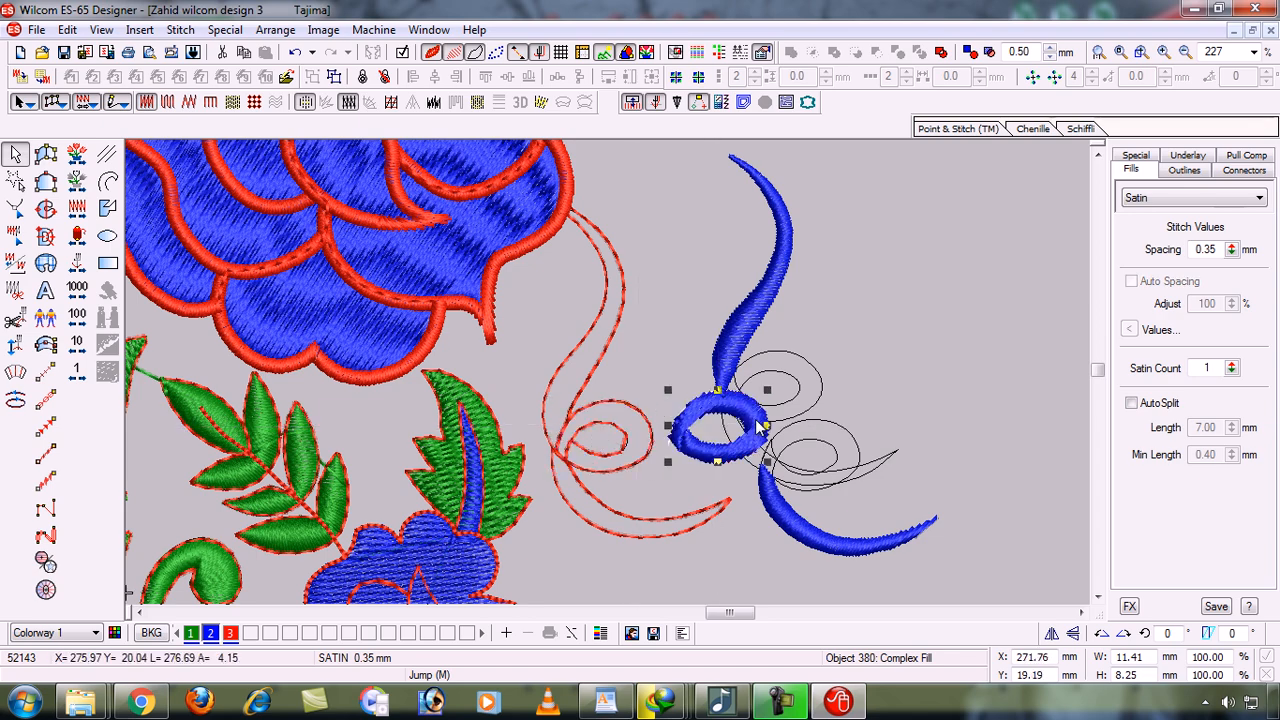
# Compare the curl in the pencil sketch with its separated fill pieces and outline in the embroidery design
pyautogui.press('0')
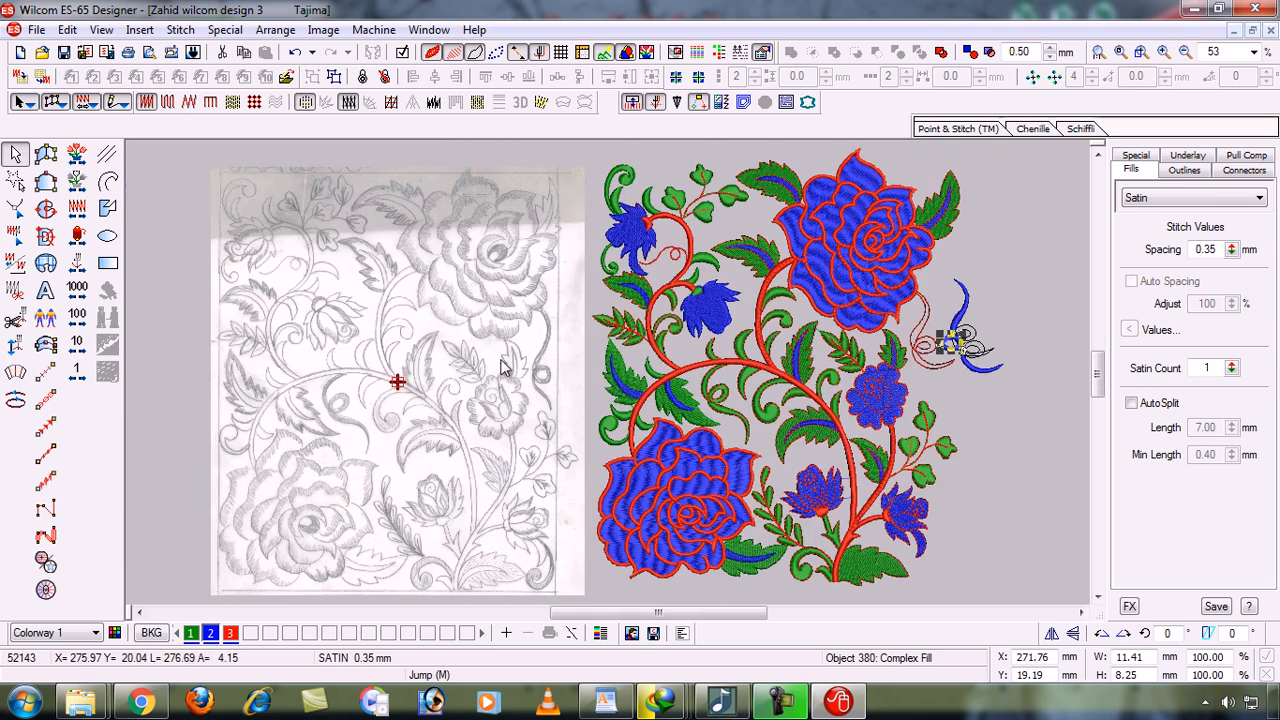
pyautogui.press('Escape')
pyautogui.moveTo(494, 290); pyautogui.dragTo(590, 435)
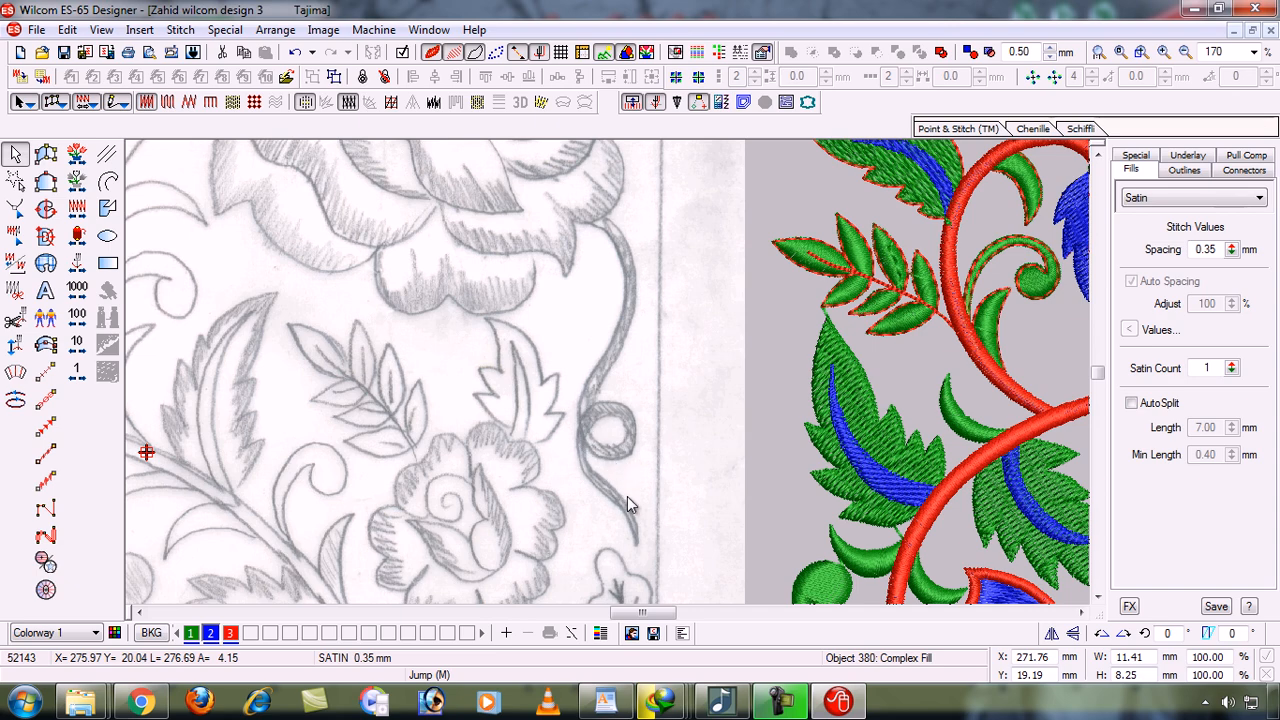
pyautogui.press('0')
pyautogui.press('b')
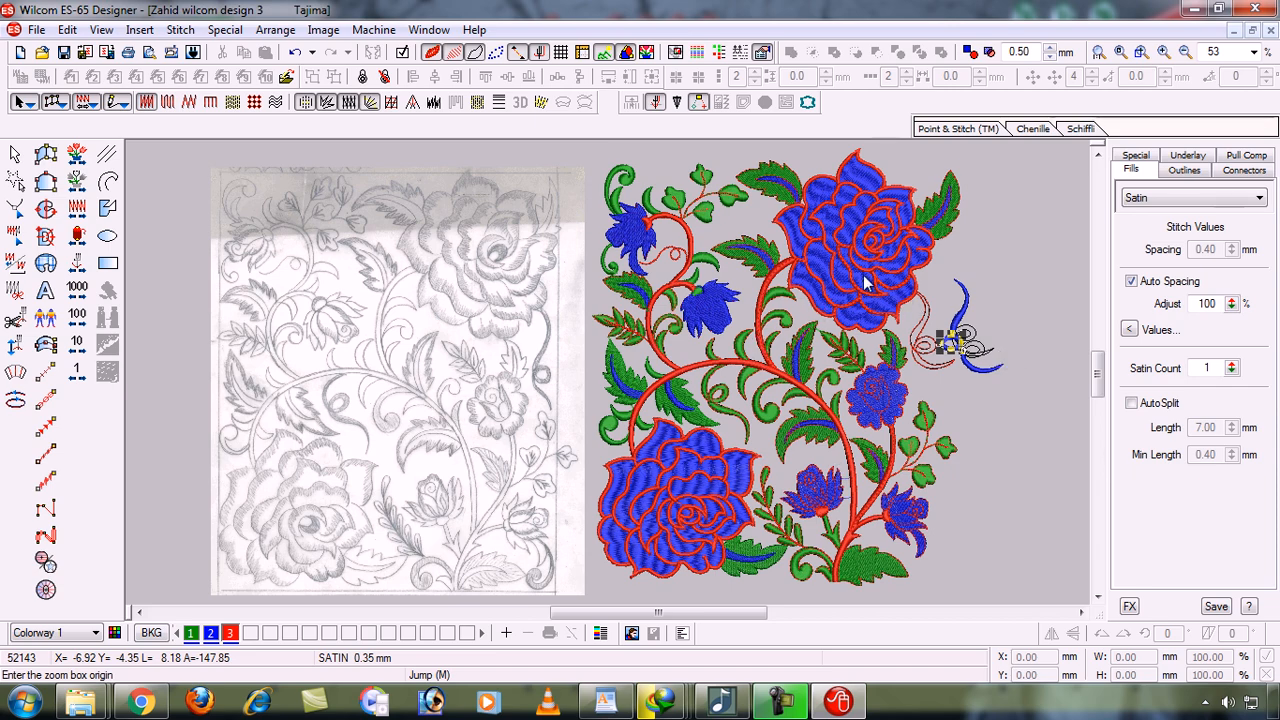
pyautogui.moveTo(875, 267); pyautogui.dragTo(1016, 400)
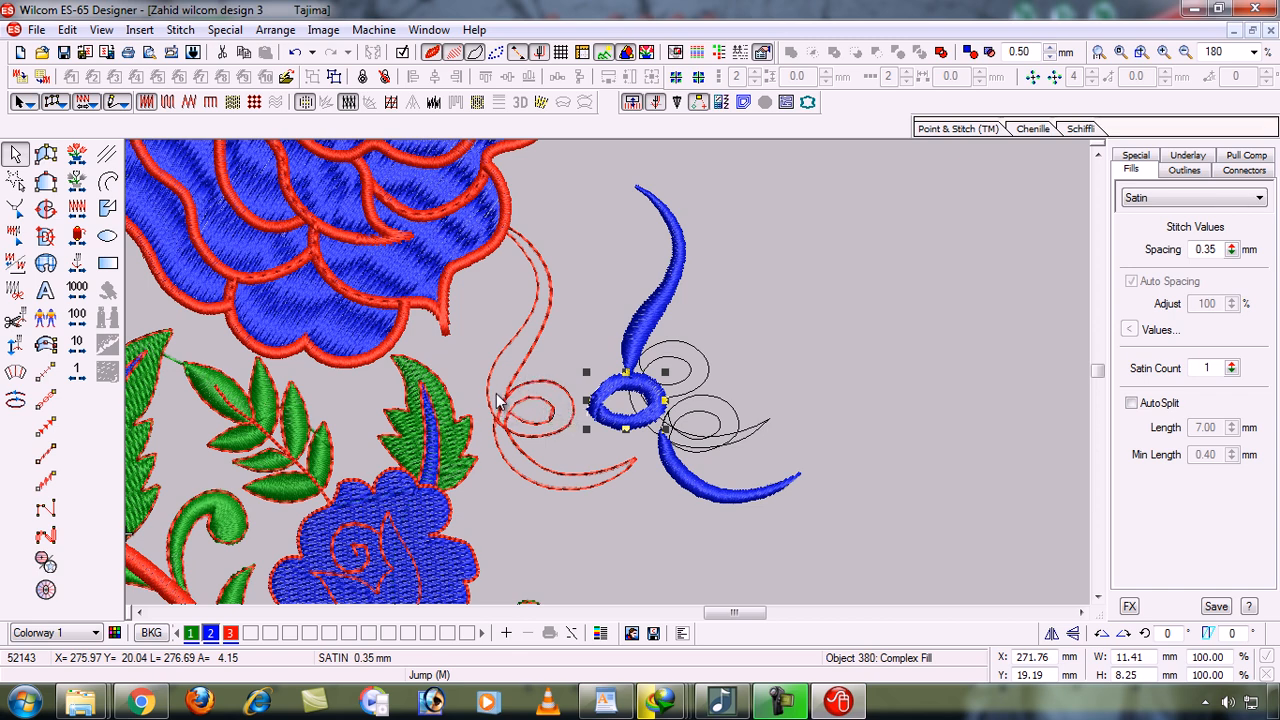
# Undo the moves of the curl's blue fill pieces and deselect everything with the whole design in view
pyautogui.hotkey('ctrl', 'z')
pyautogui.hotkey('ctrl', 'z')
pyautogui.hotkey('ctrl', 'z')
pyautogui.hotkey('ctrl', 'z')
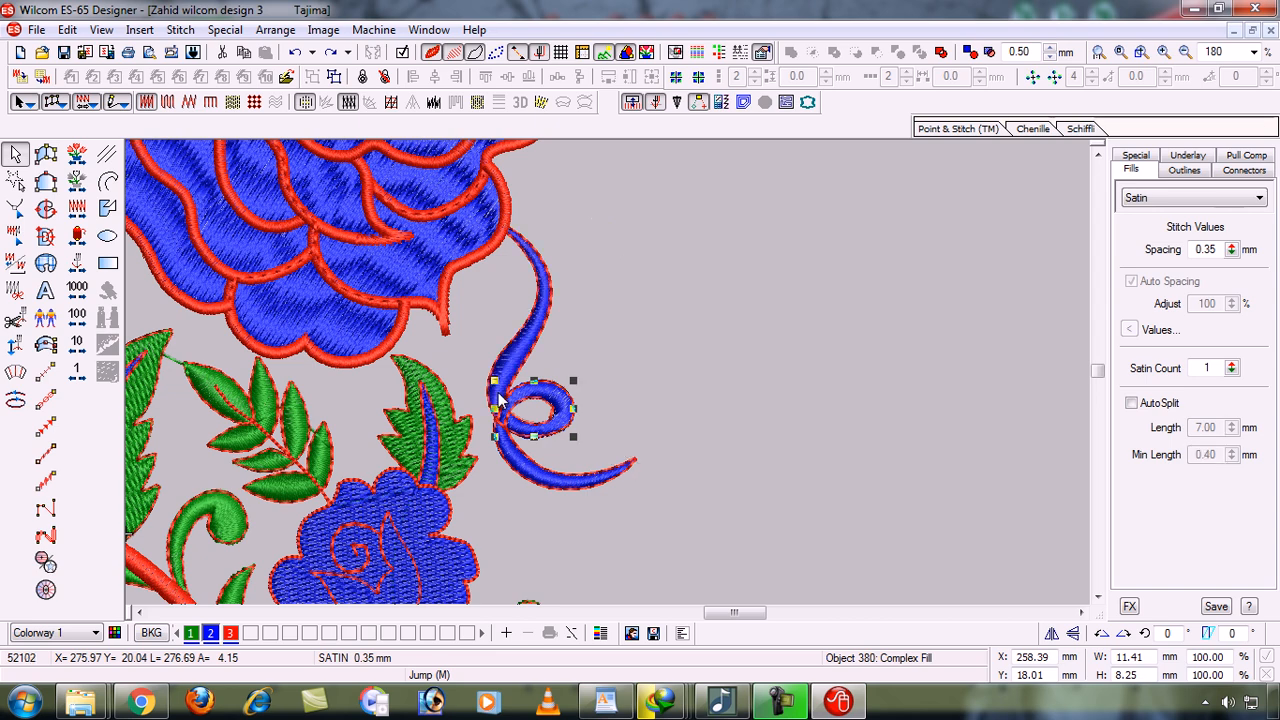
pyautogui.press('0')
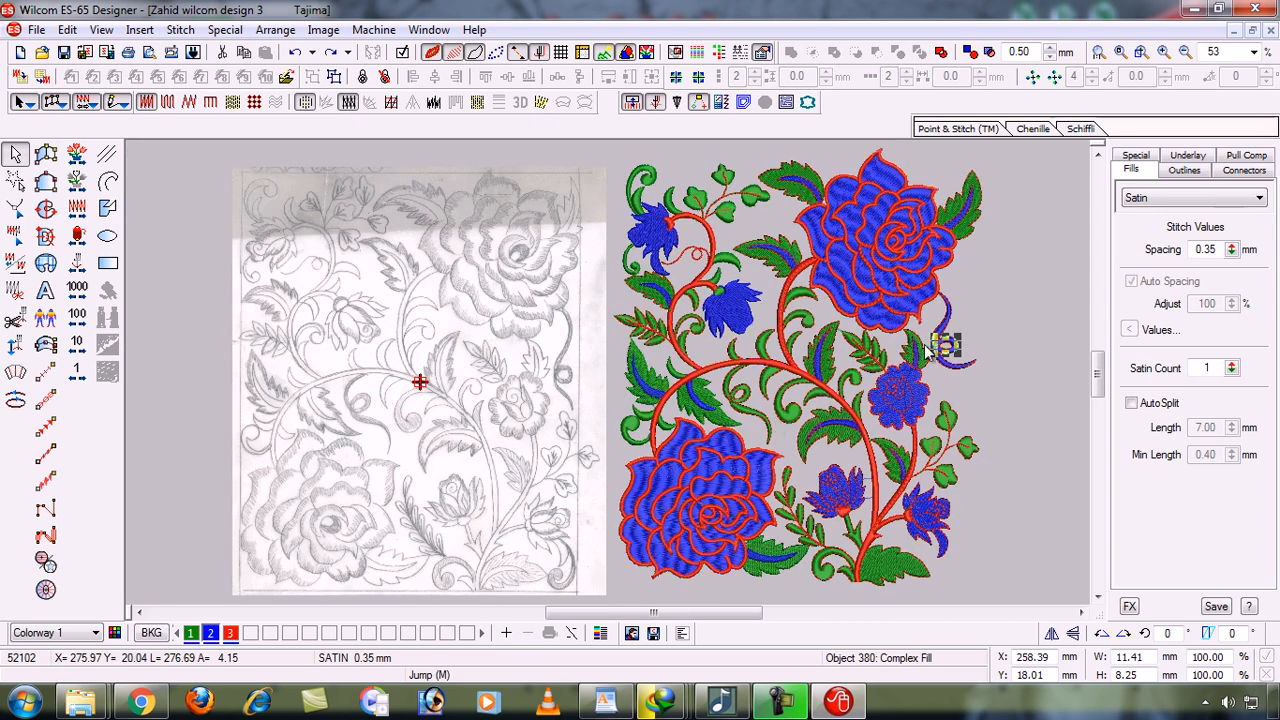
pyautogui.click(1015, 373)
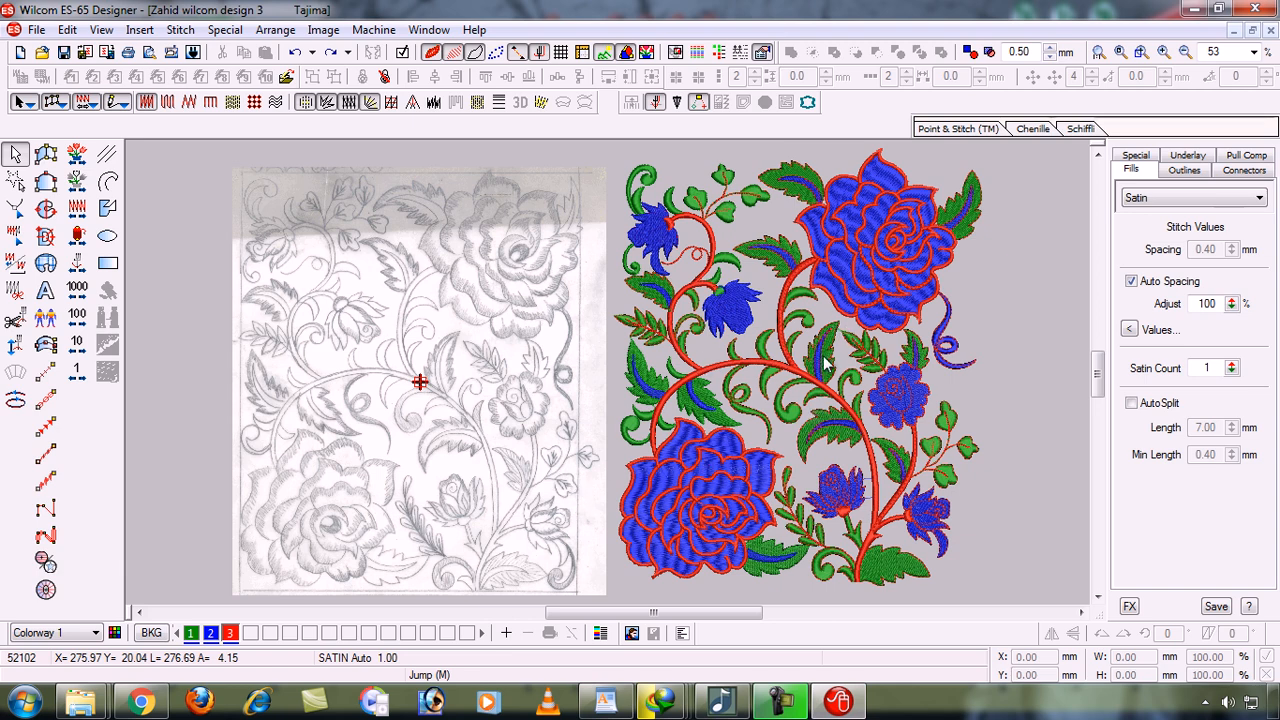
# Recolour the blue petal fills of the upper and lower large roses yellow, using a new fourth thread colour
pyautogui.click(876, 324)
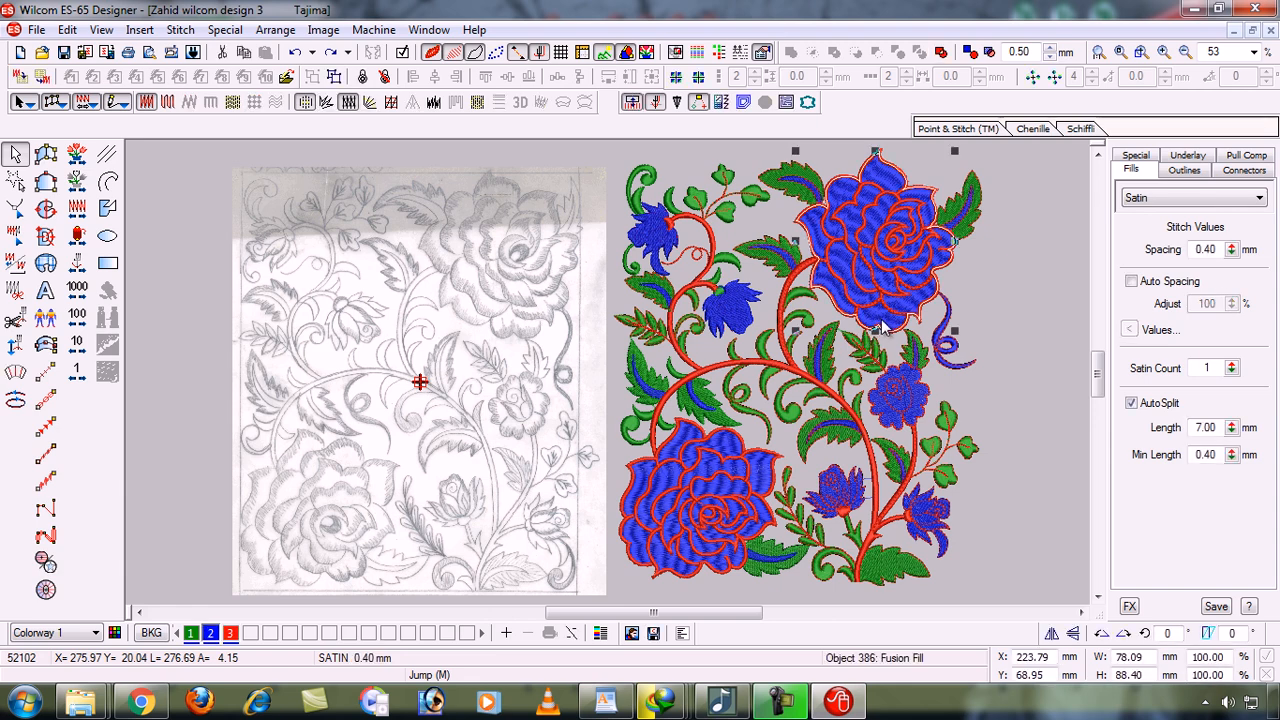
pyautogui.click(512, 634)
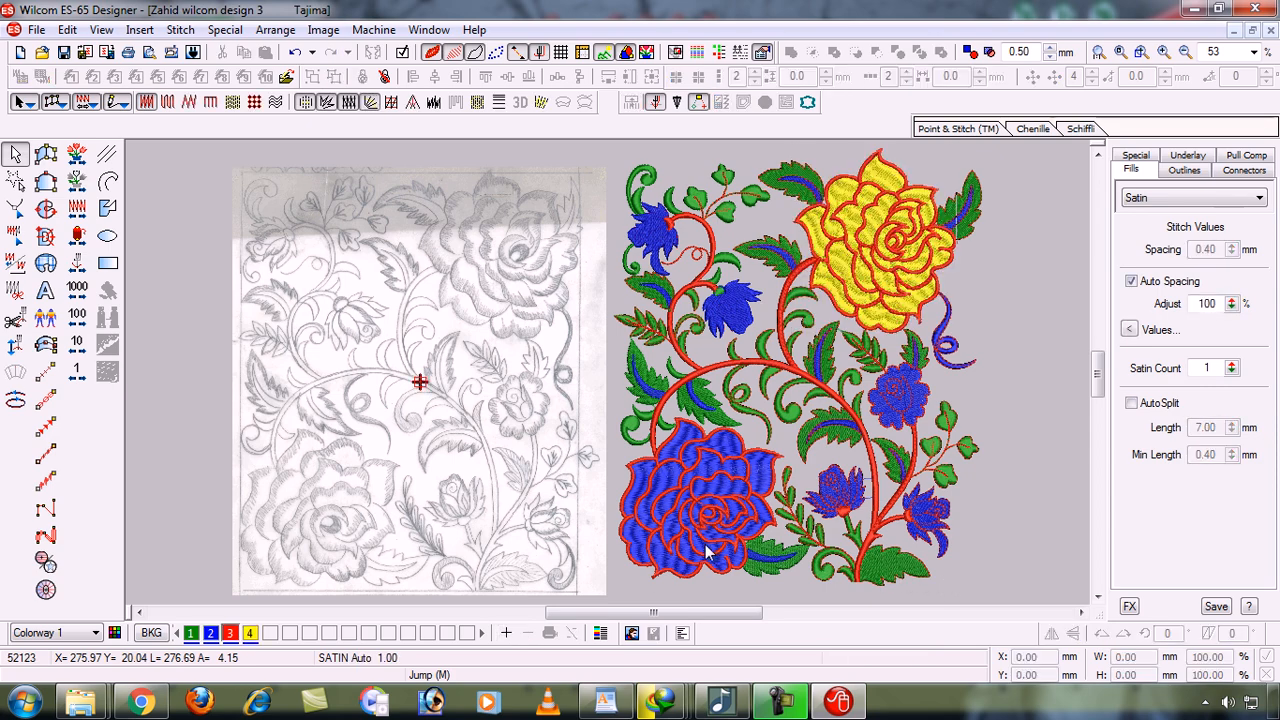
pyautogui.click(640, 546)
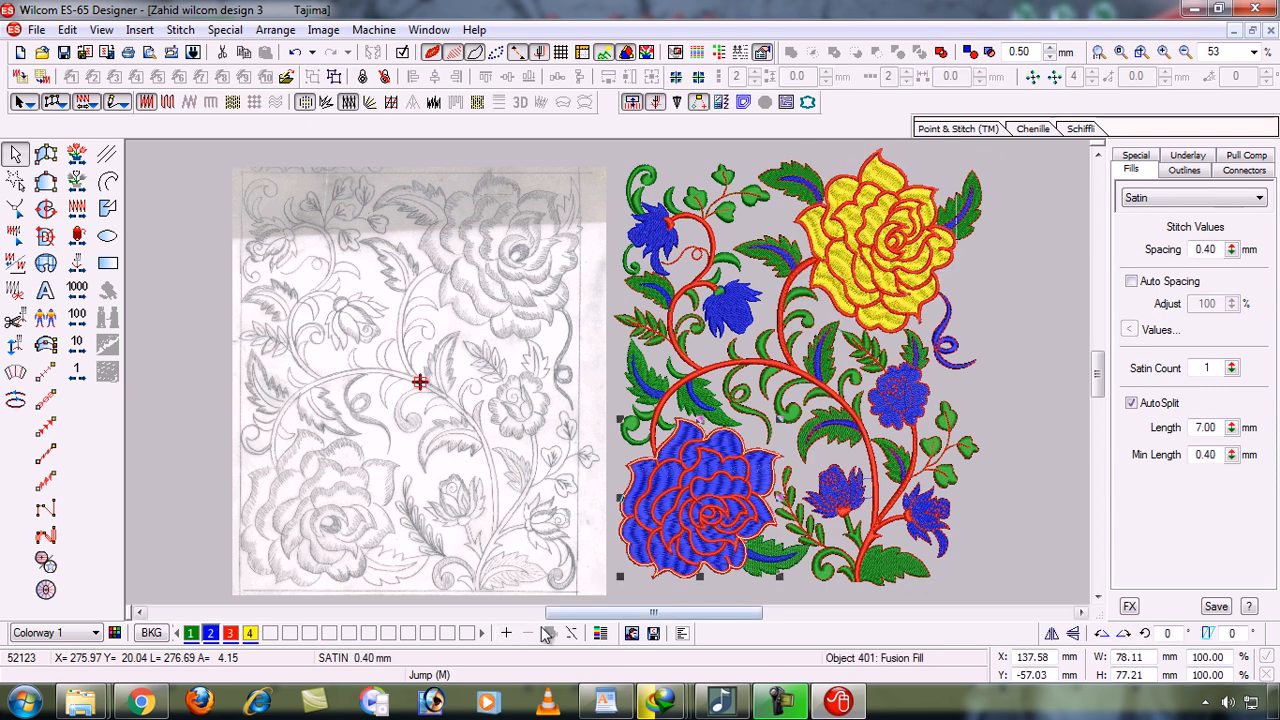
pyautogui.click(252, 634)
pyautogui.click(1031, 513)
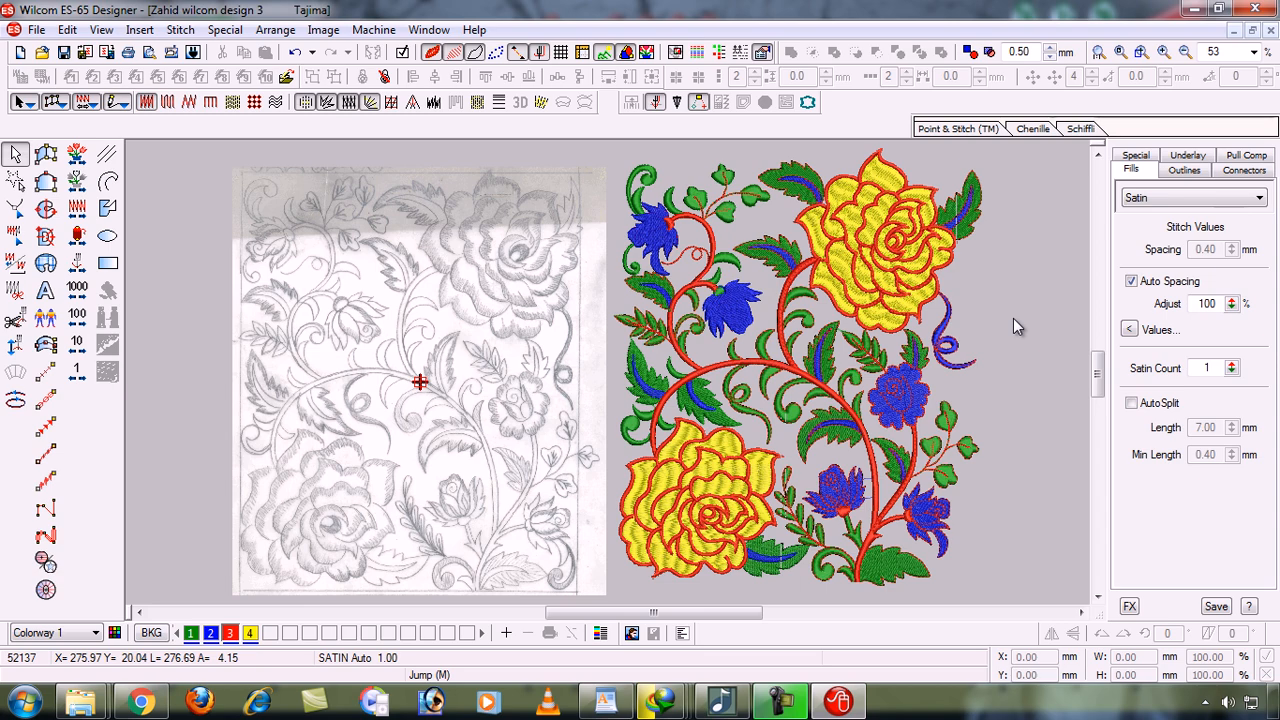
# Highlight the "22 Designing" entry in the WordPad lesson list, and return to Wilcom to minimize its window
pyautogui.click(605, 701)
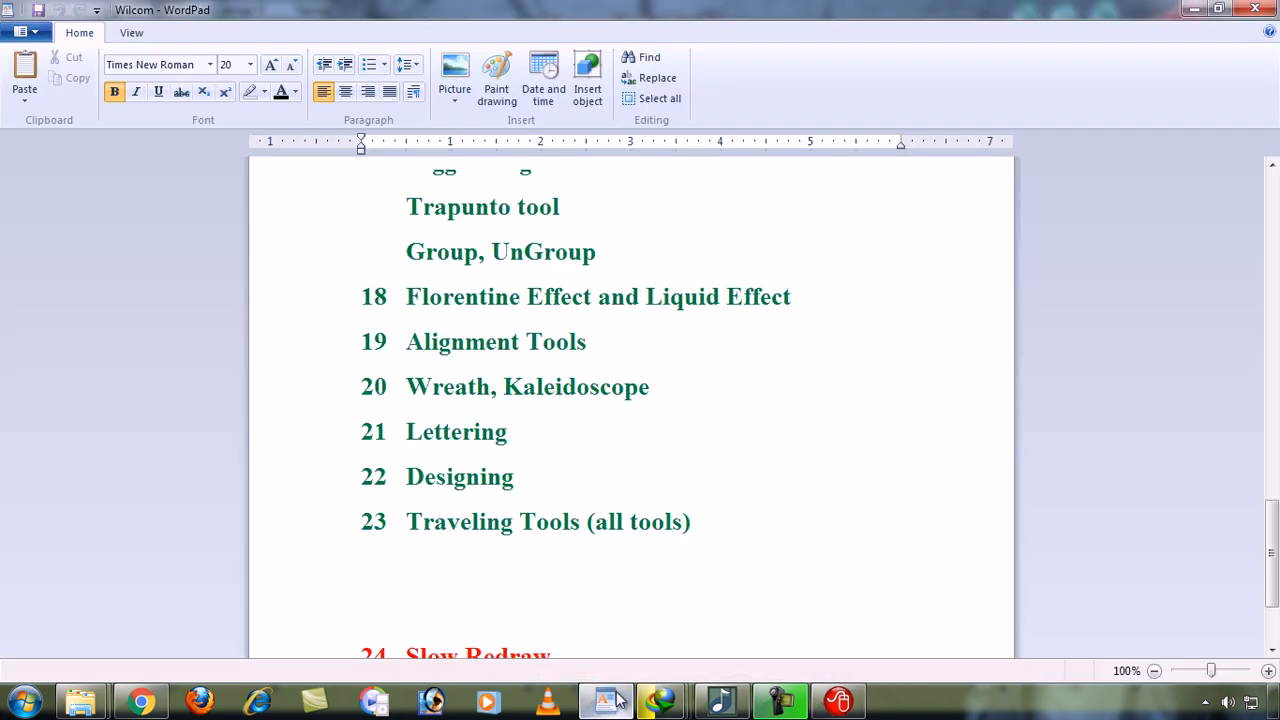
pyautogui.click(286, 493)
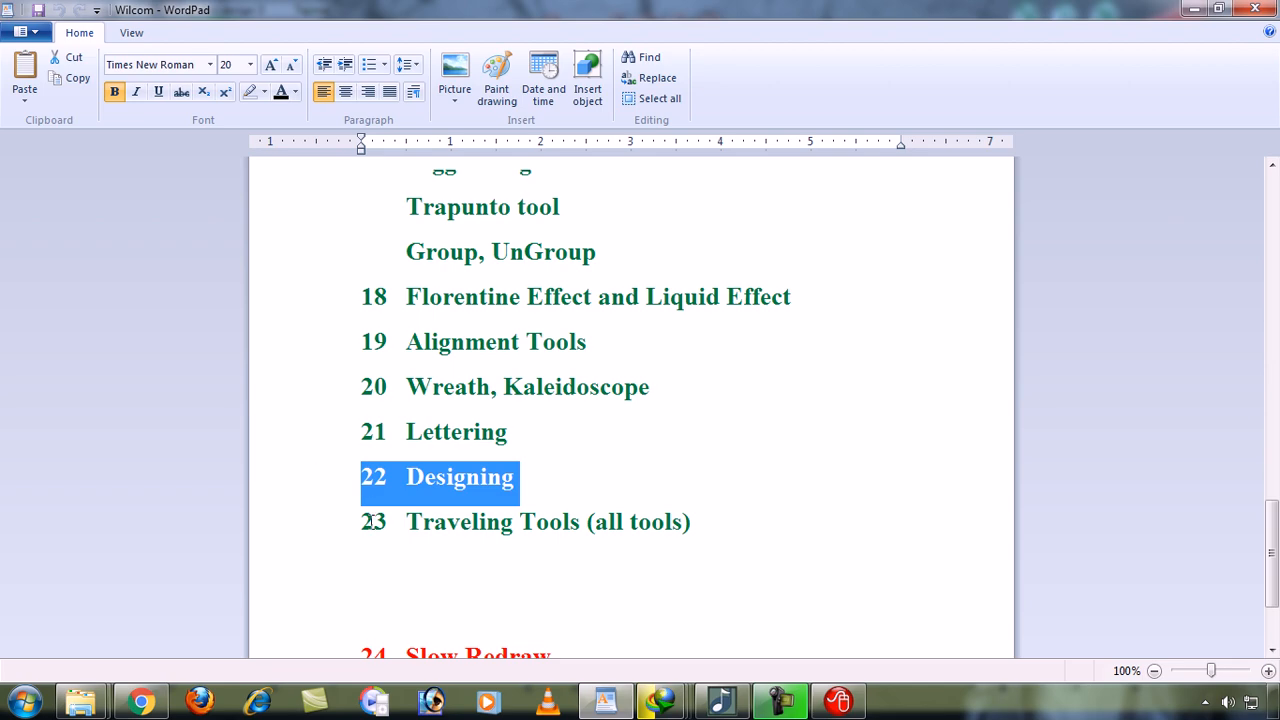
pyautogui.click(660, 700)
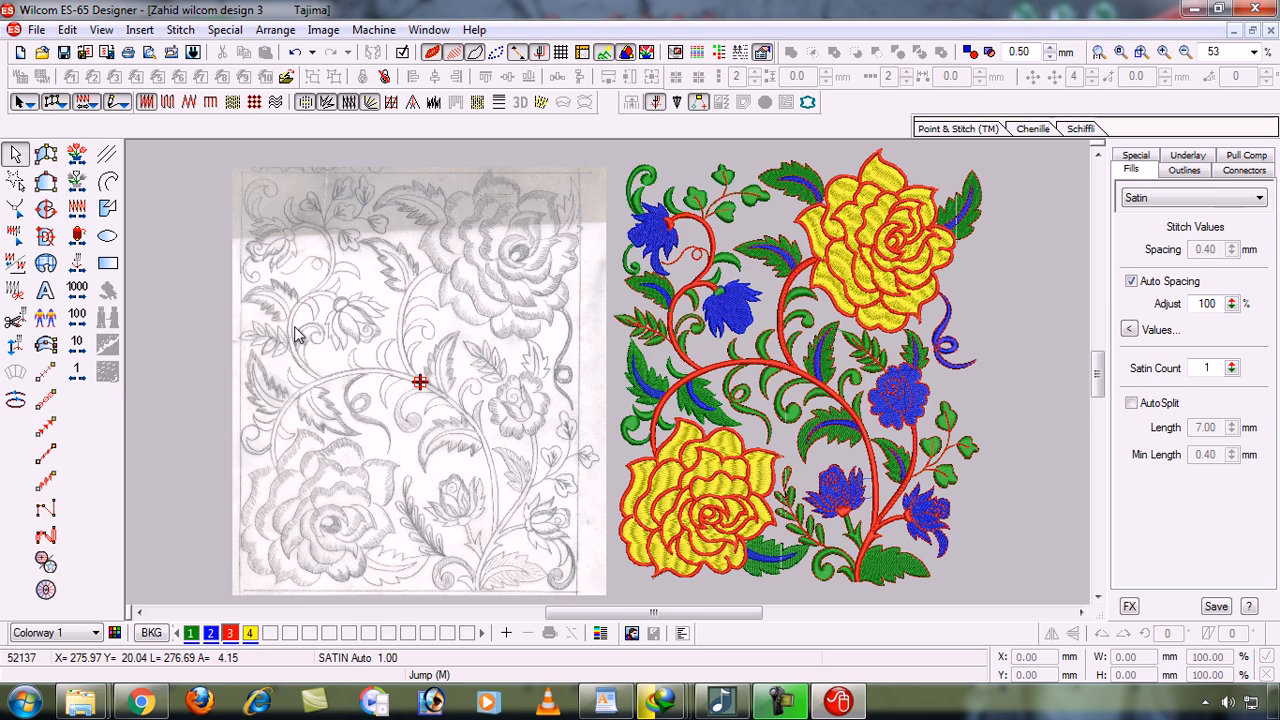
pyautogui.click(1192, 8)
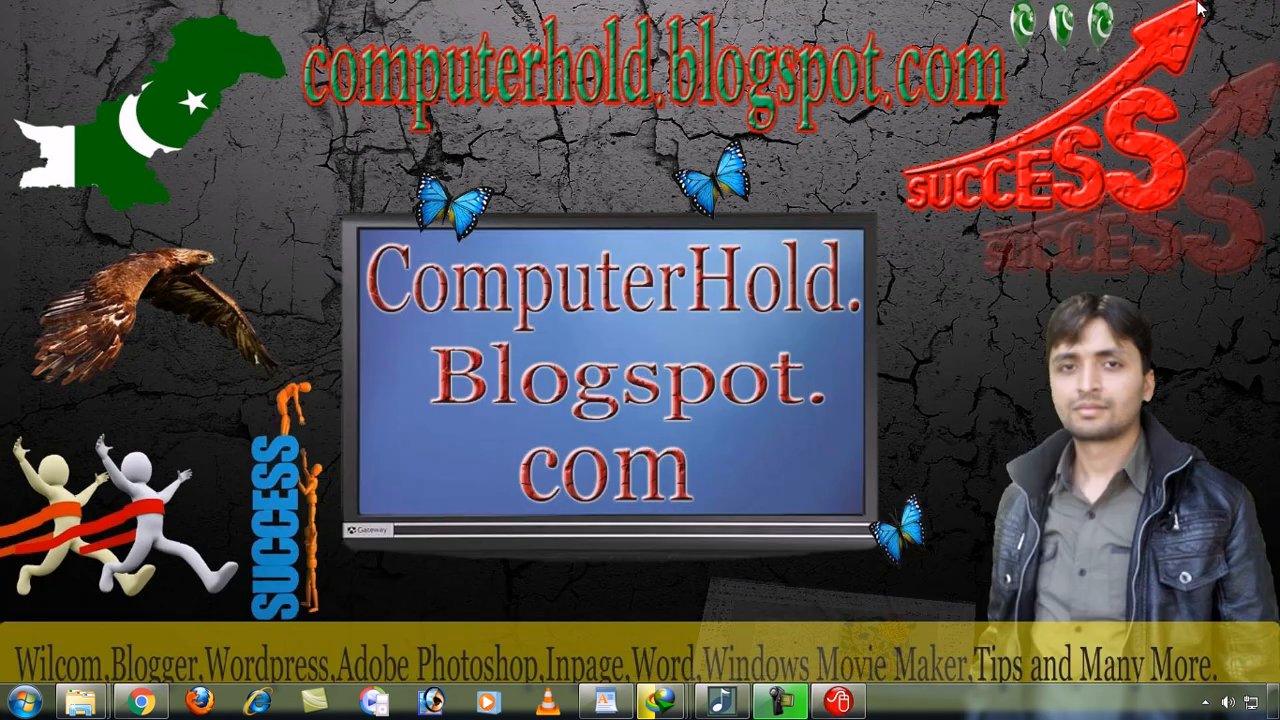